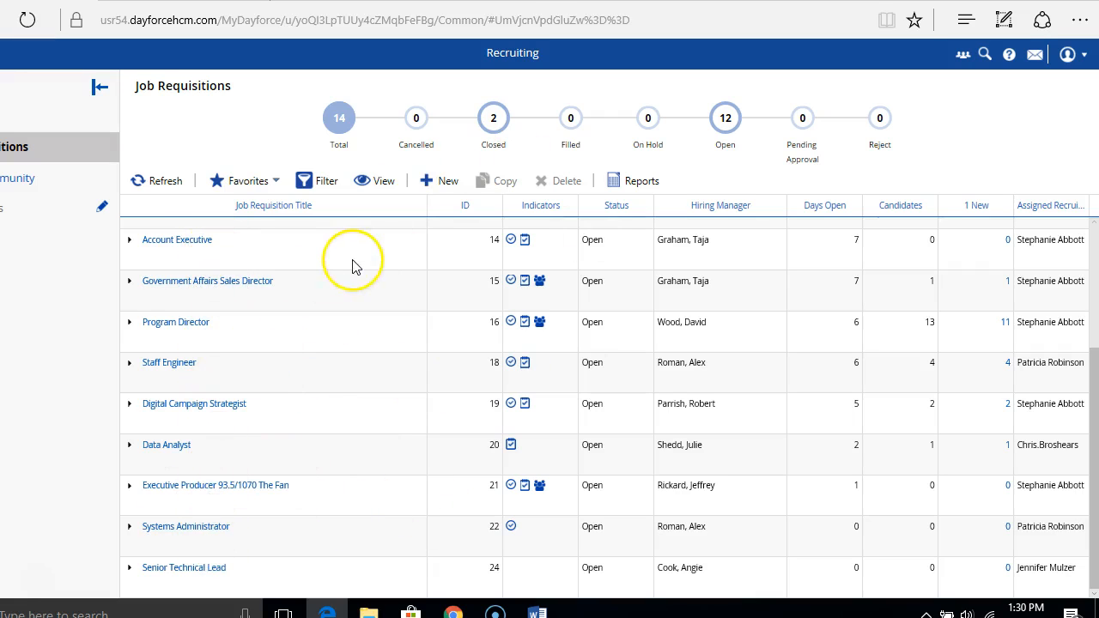
Open the Senior Technical Lead requisition's postings and start a new posting to client sites.
mouse_move(513, 246)
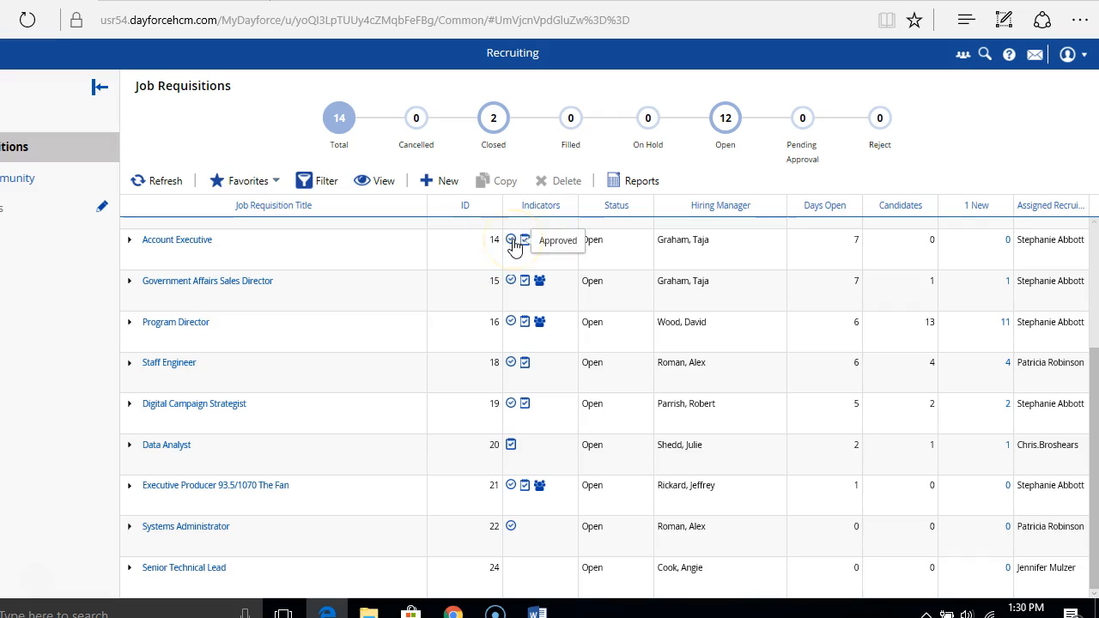
mouse_move(510, 286)
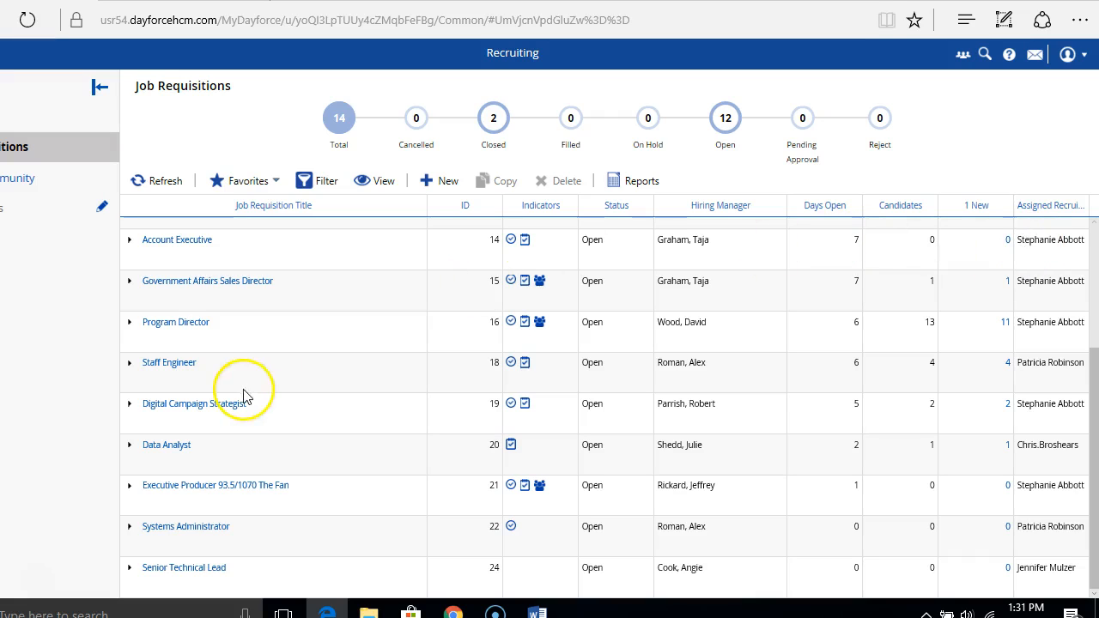
click(197, 570)
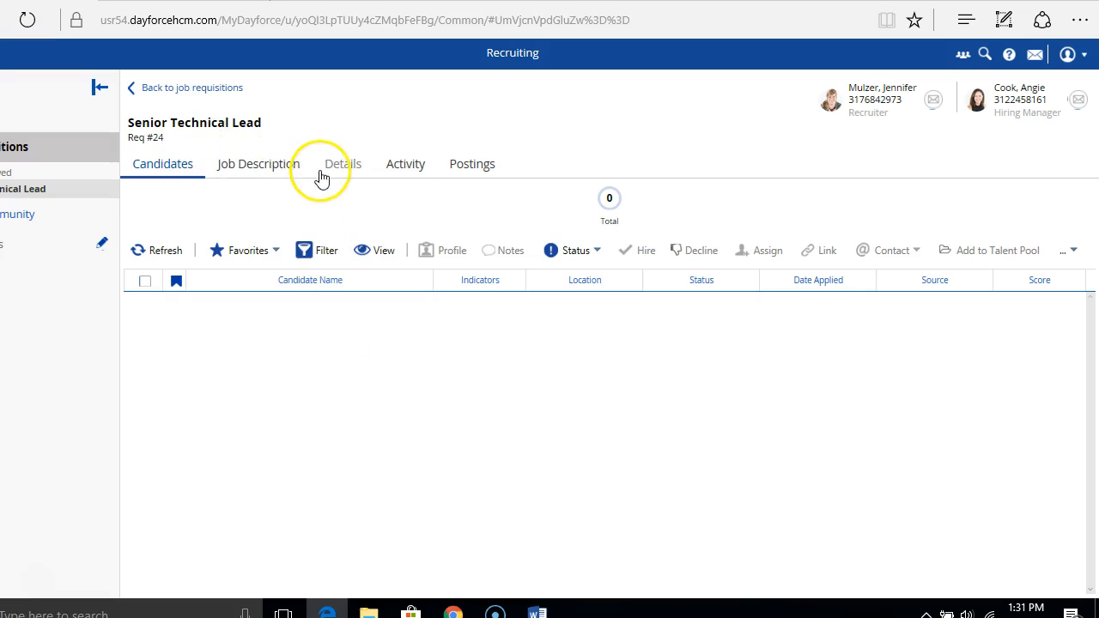
click(463, 168)
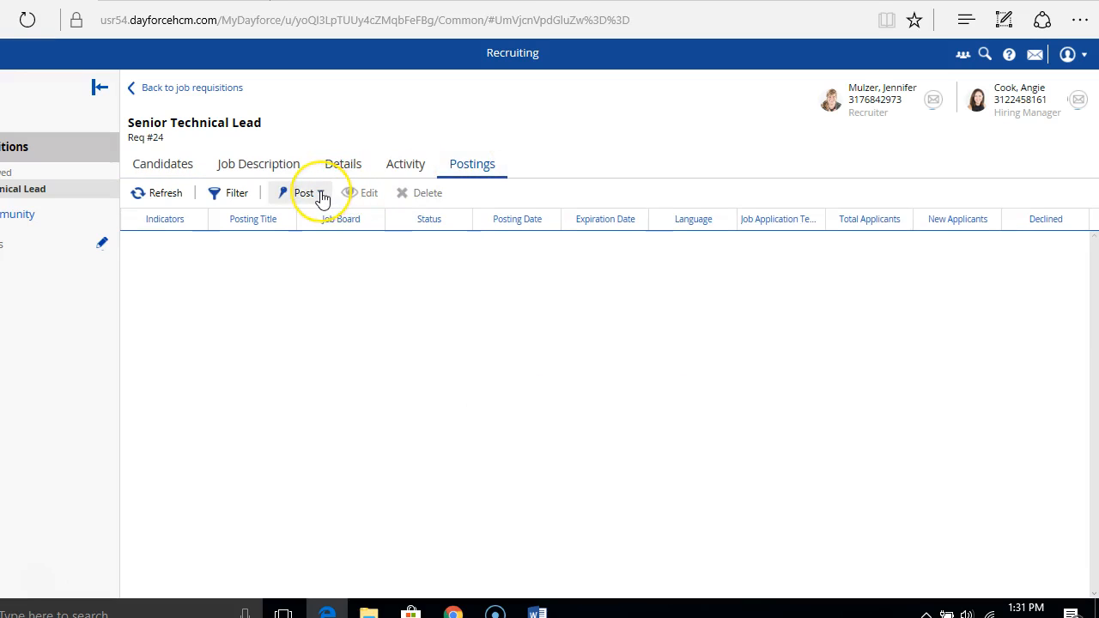
click(321, 196)
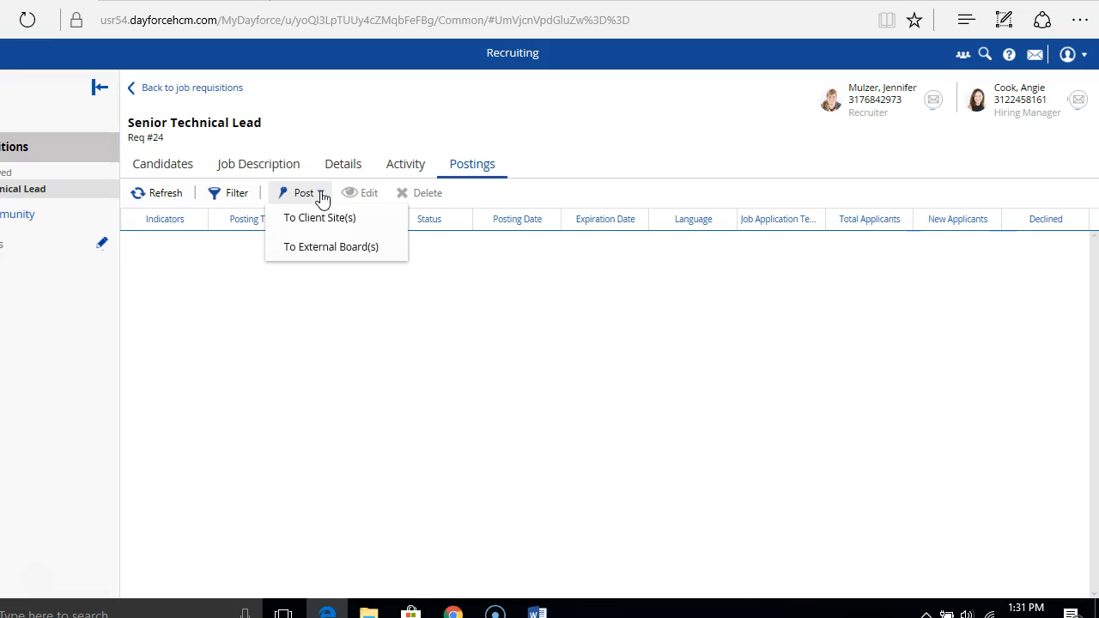
click(316, 222)
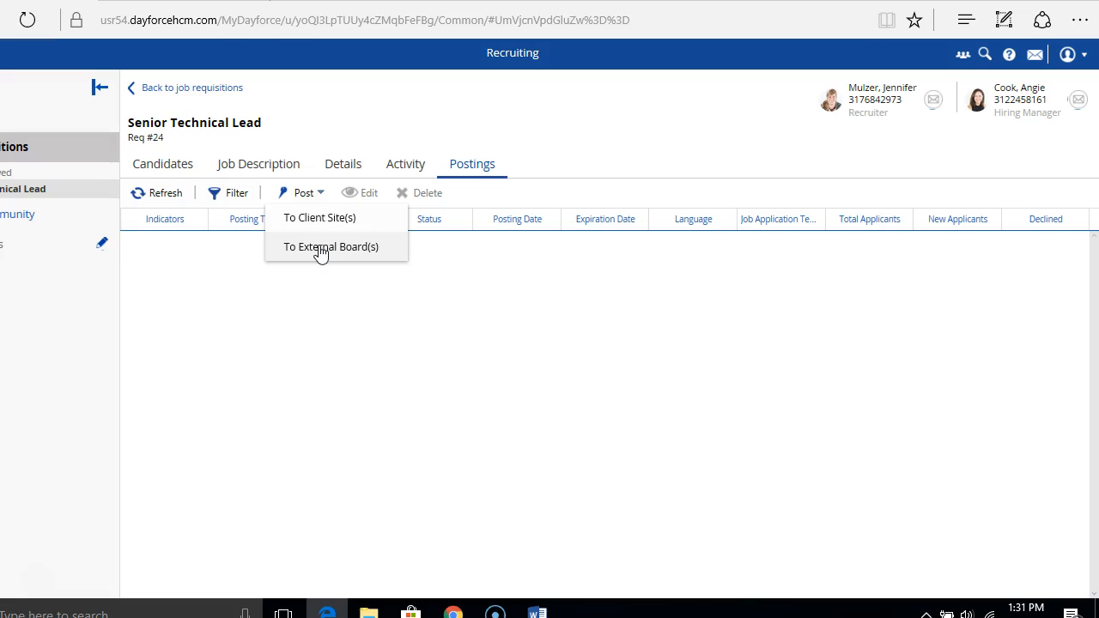
click(322, 223)
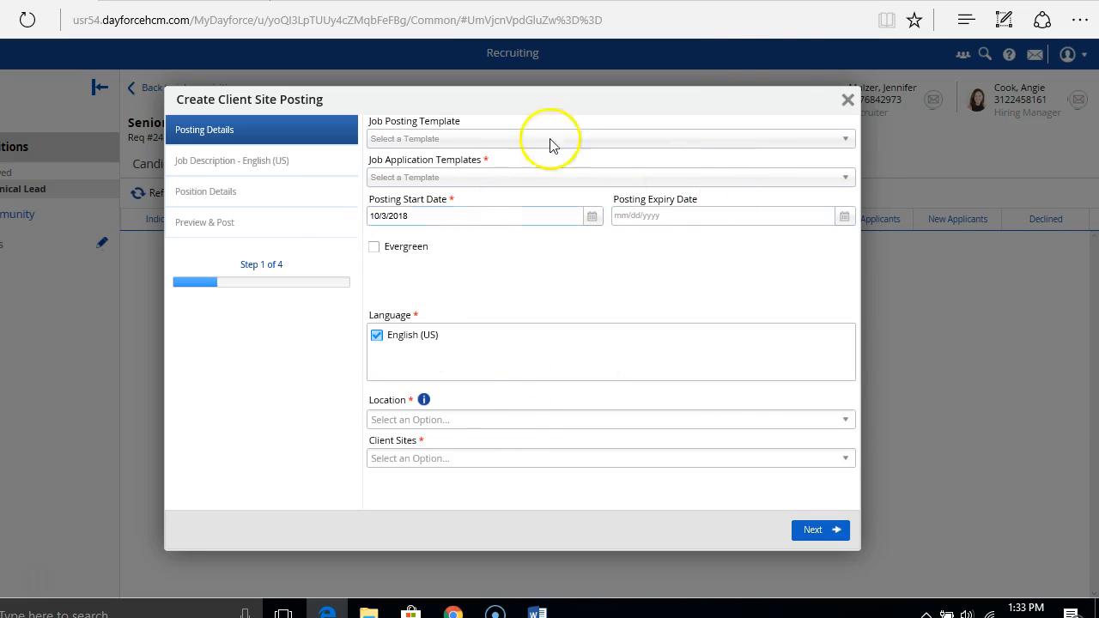
Choose Emmis Communications Standard Template as the job posting template and External Application as the job application template.
click(846, 141)
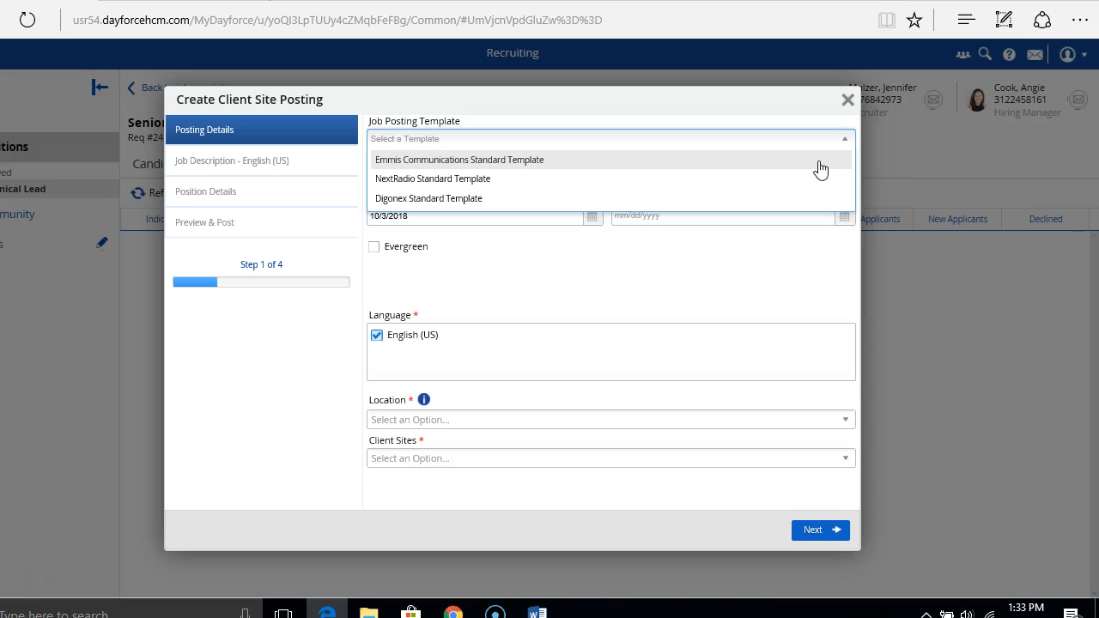
click(818, 163)
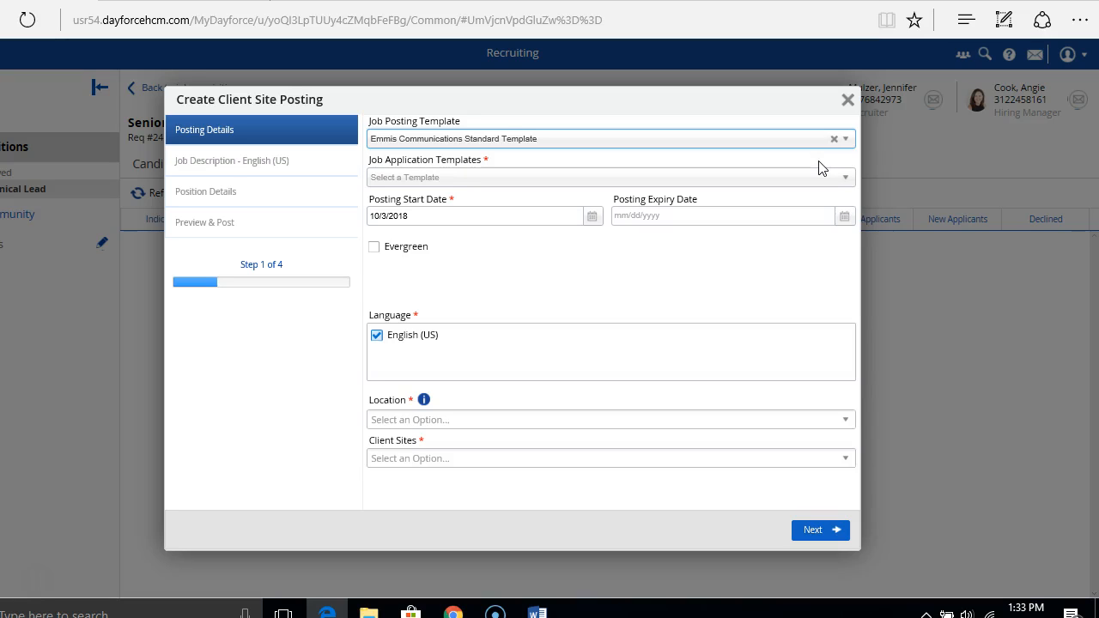
click(847, 179)
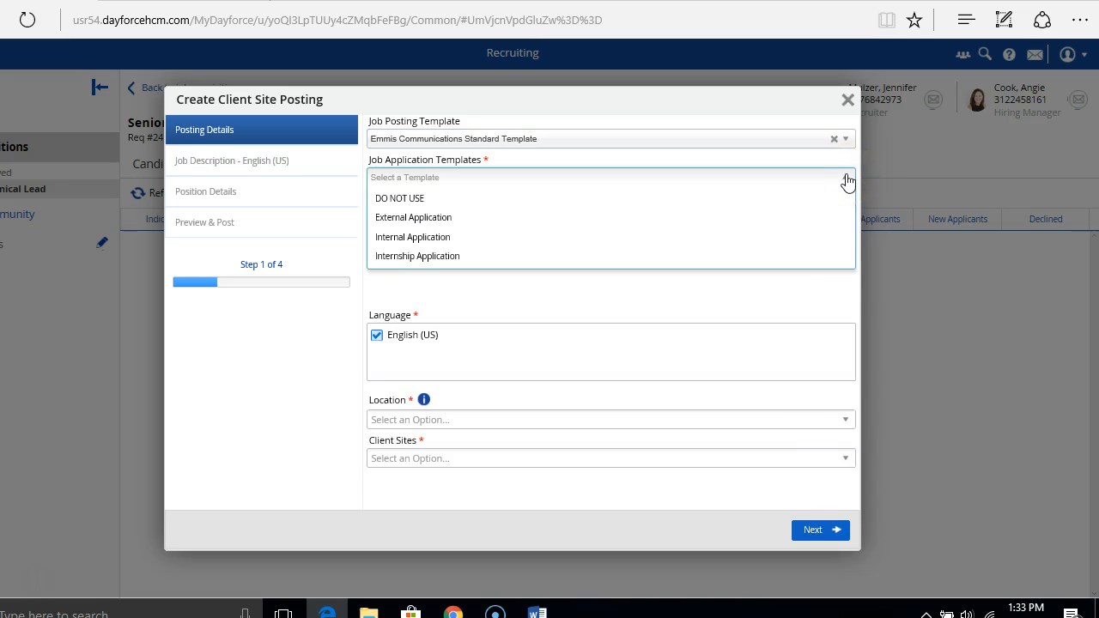
click(459, 224)
click(478, 221)
click(559, 255)
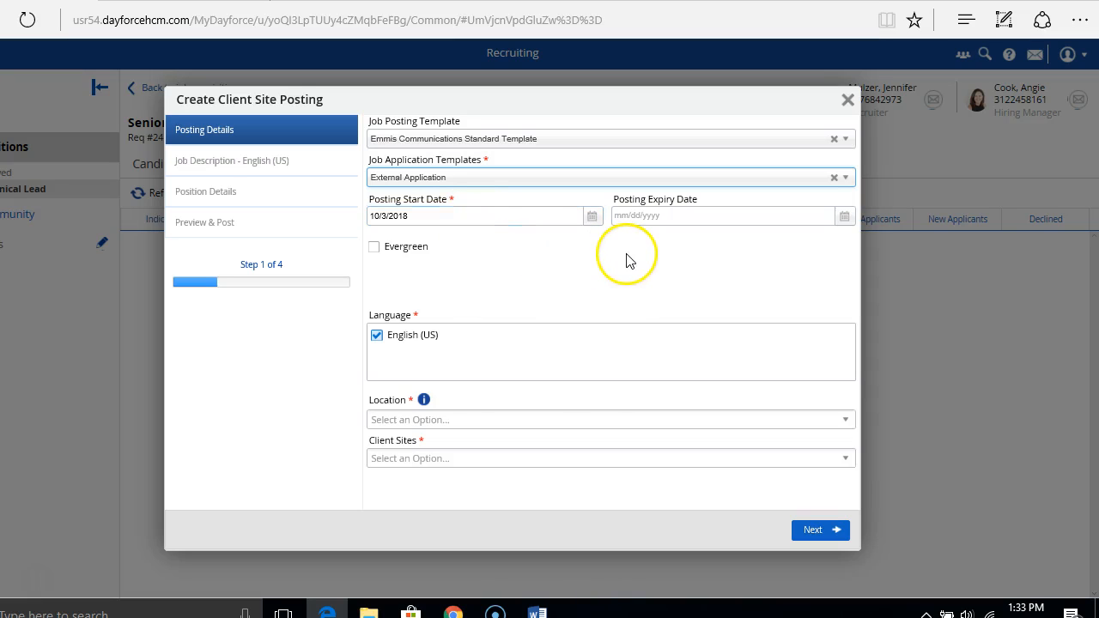
click(531, 219)
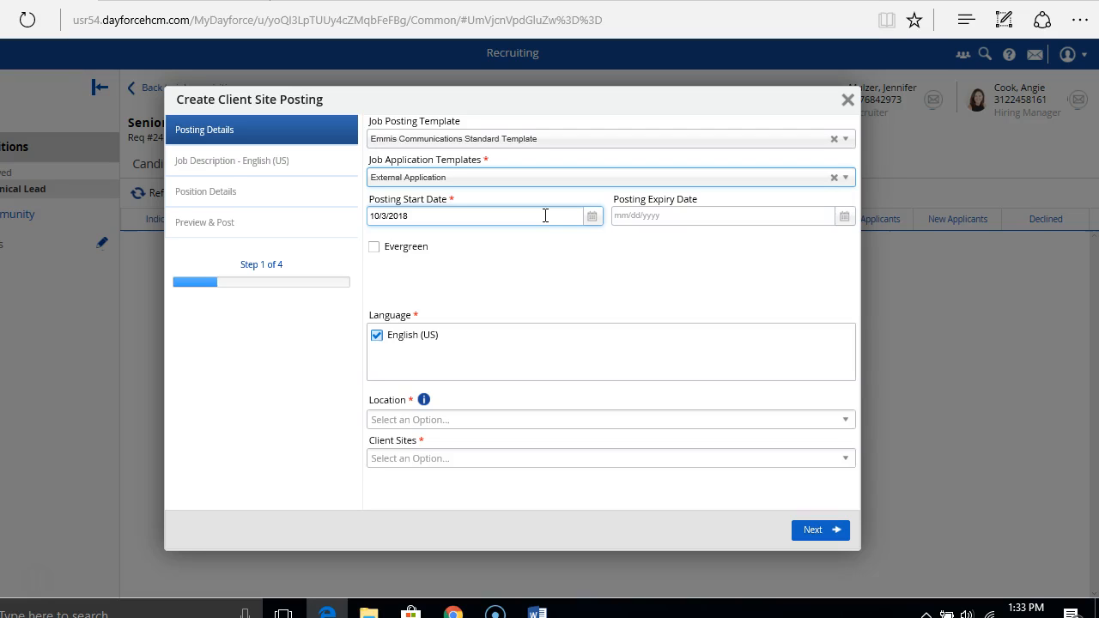
click(624, 251)
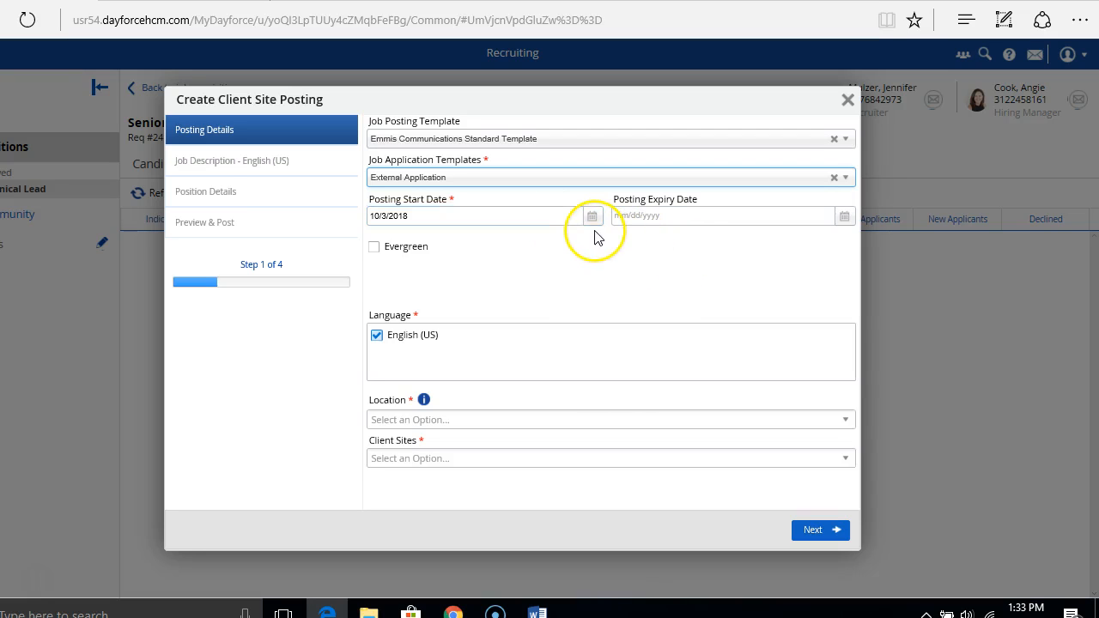
click(700, 218)
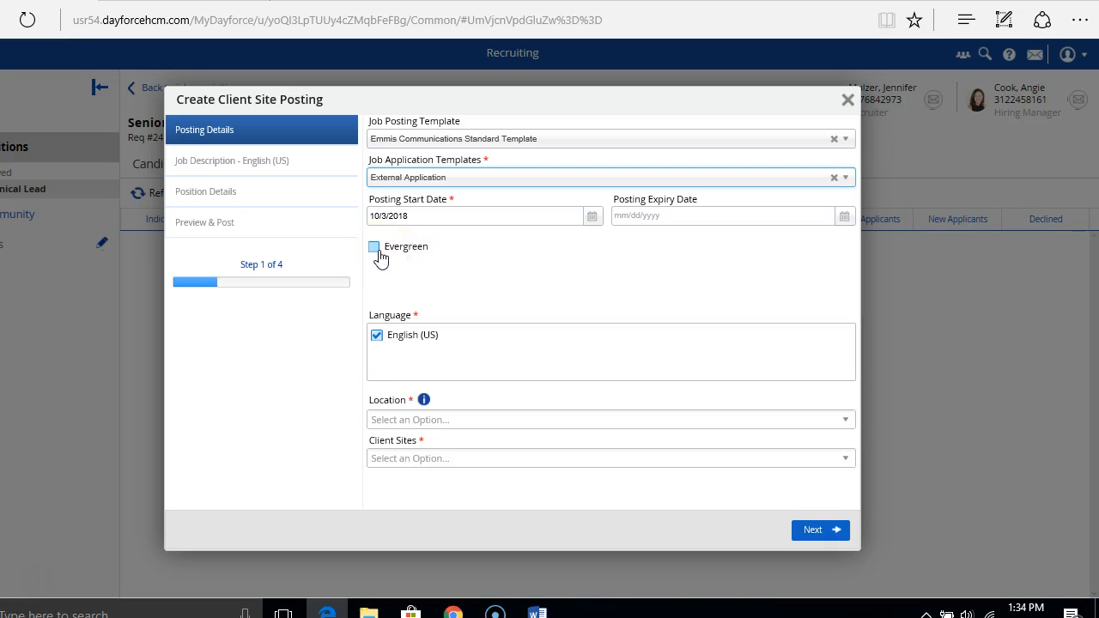
Set the posting location to the Indianapolis office address and the client site to DF Careers External, and continue to the job description.
click(775, 419)
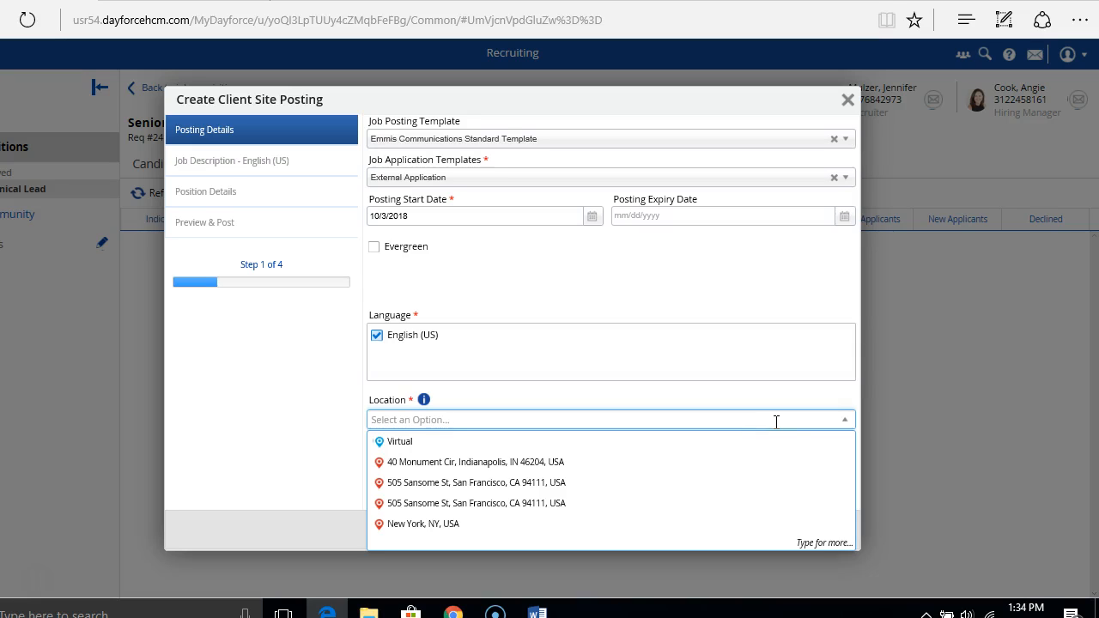
text(40)
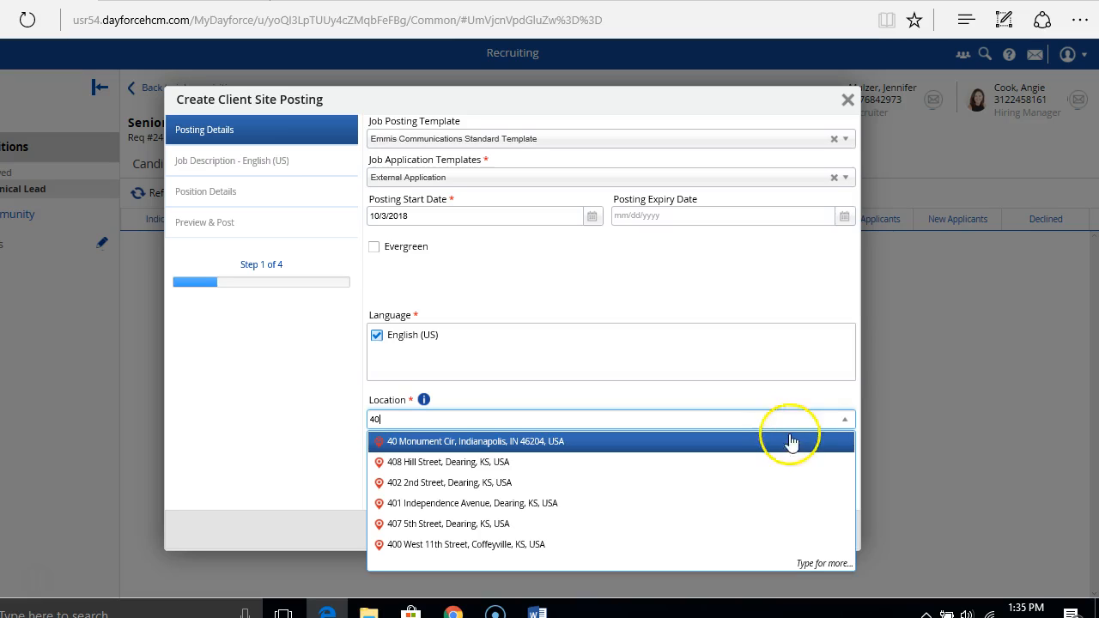
click(532, 444)
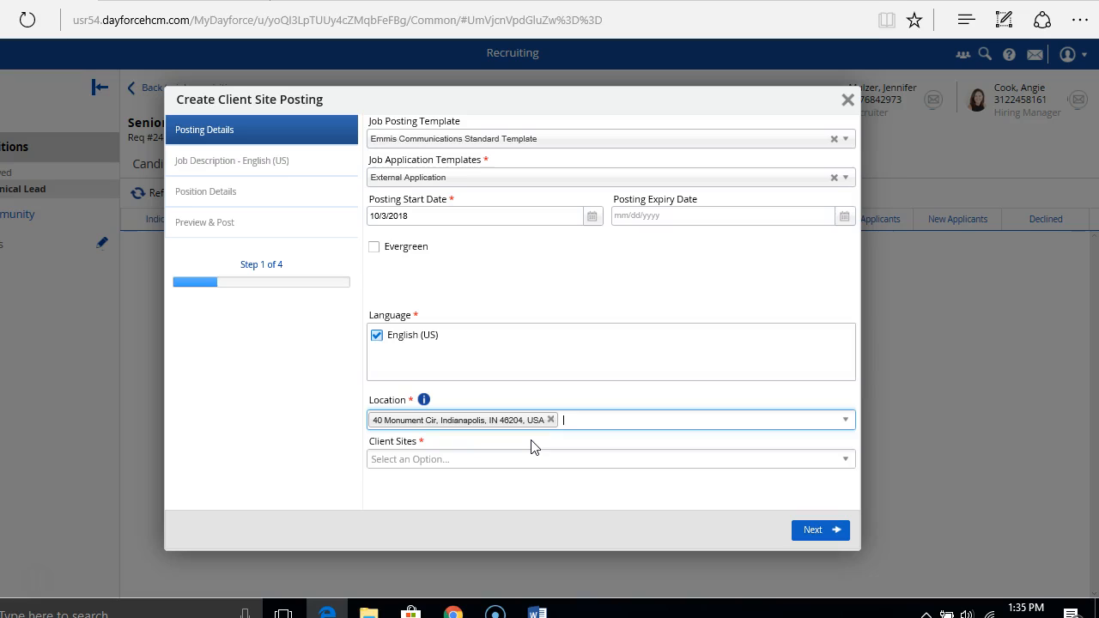
click(851, 458)
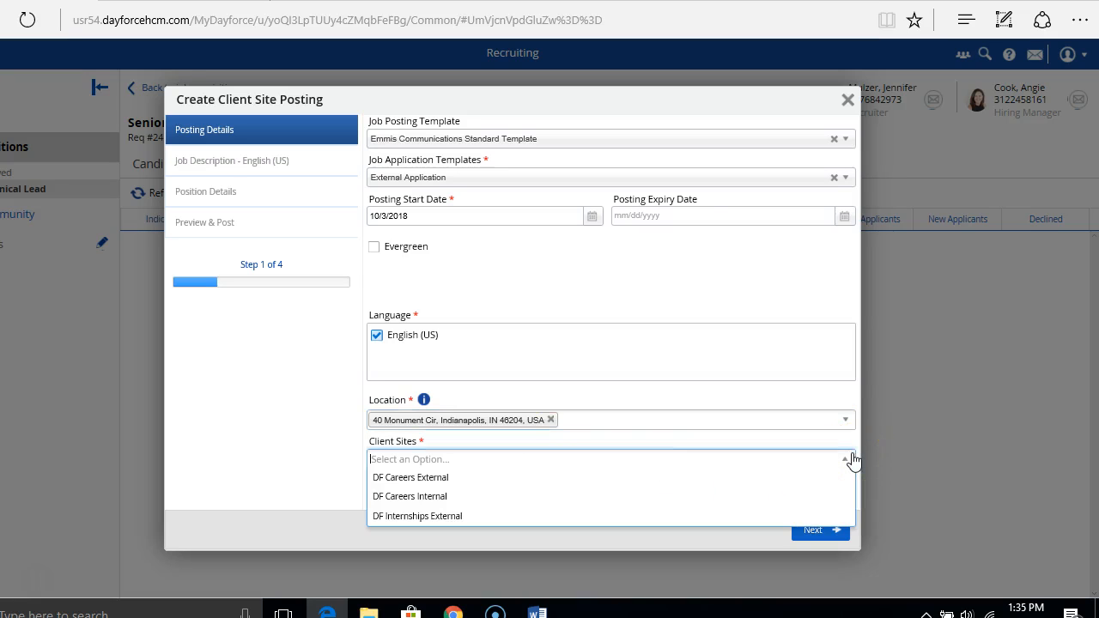
click(455, 476)
click(811, 531)
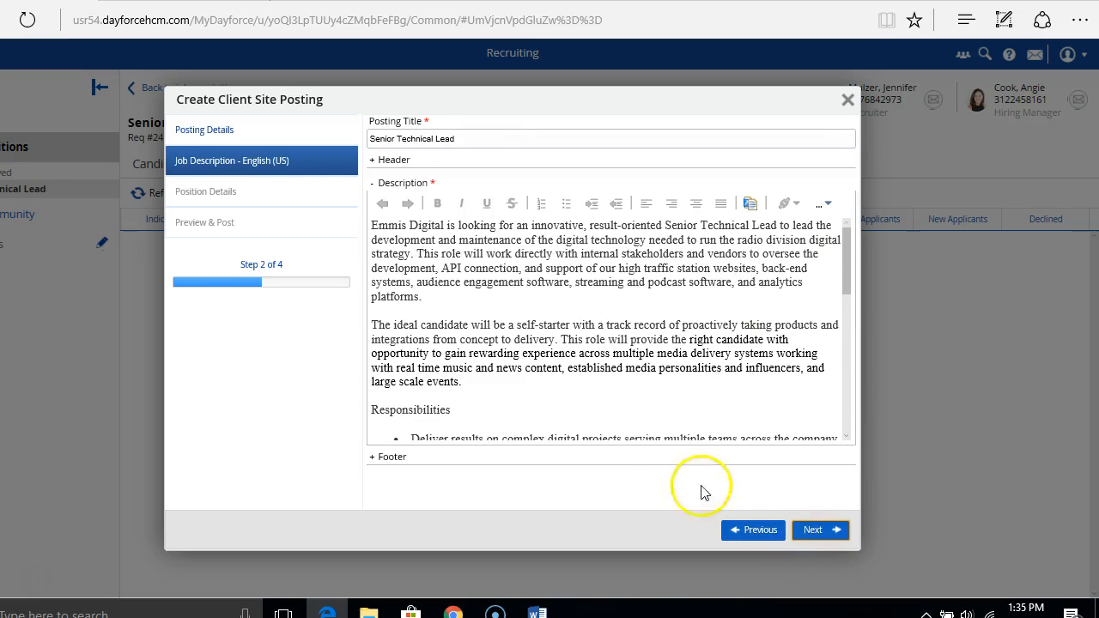
Review the job description text down to the desired skills and look at the editor's additional formatting options.
click(610, 311)
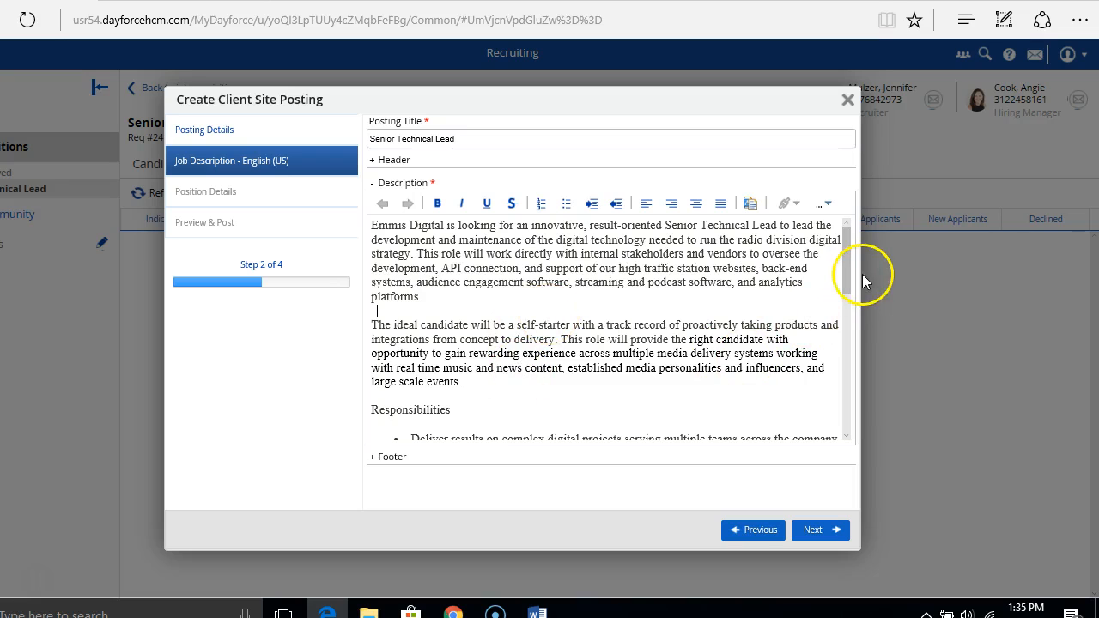
key(ctrl+a)
click(849, 423)
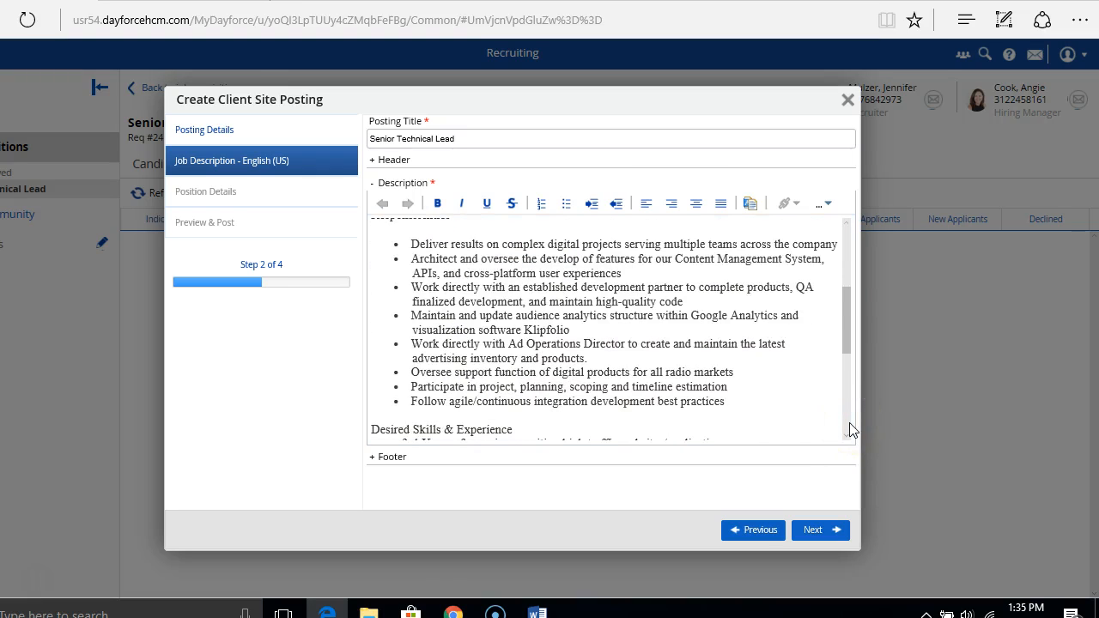
click(850, 424)
click(780, 293)
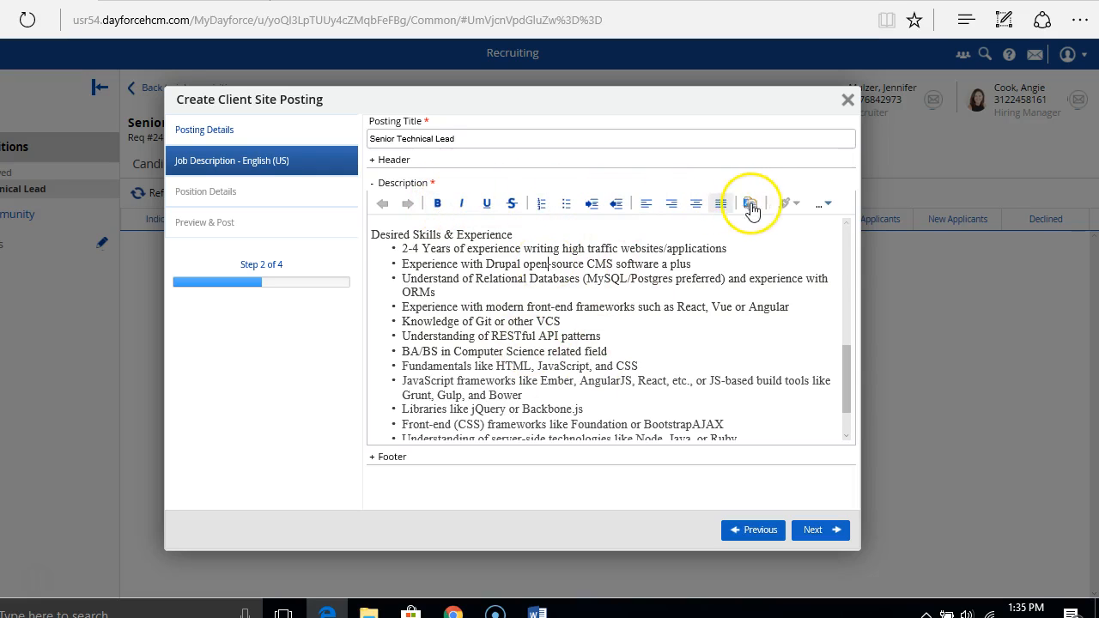
click(827, 206)
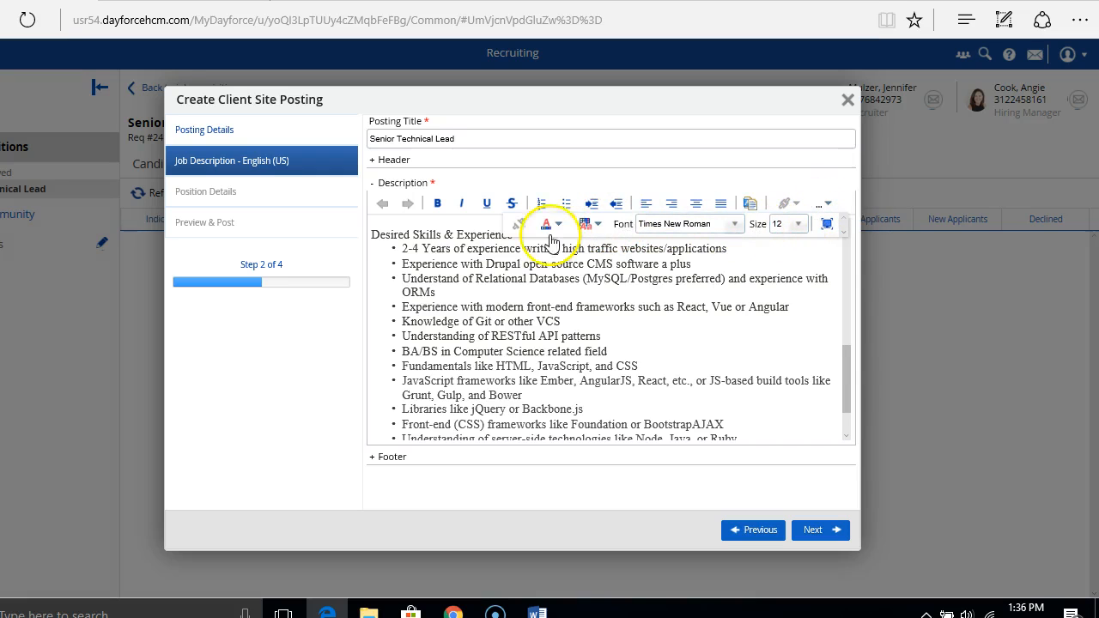
click(532, 358)
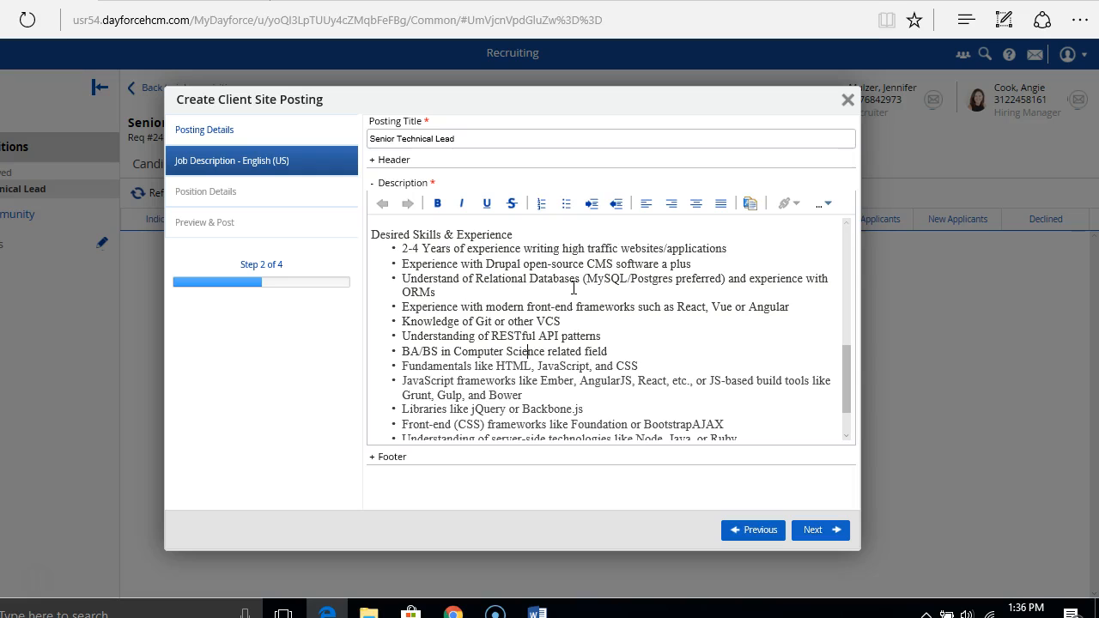
Review the posting's header and footer text, and return to the end of the description.
click(373, 160)
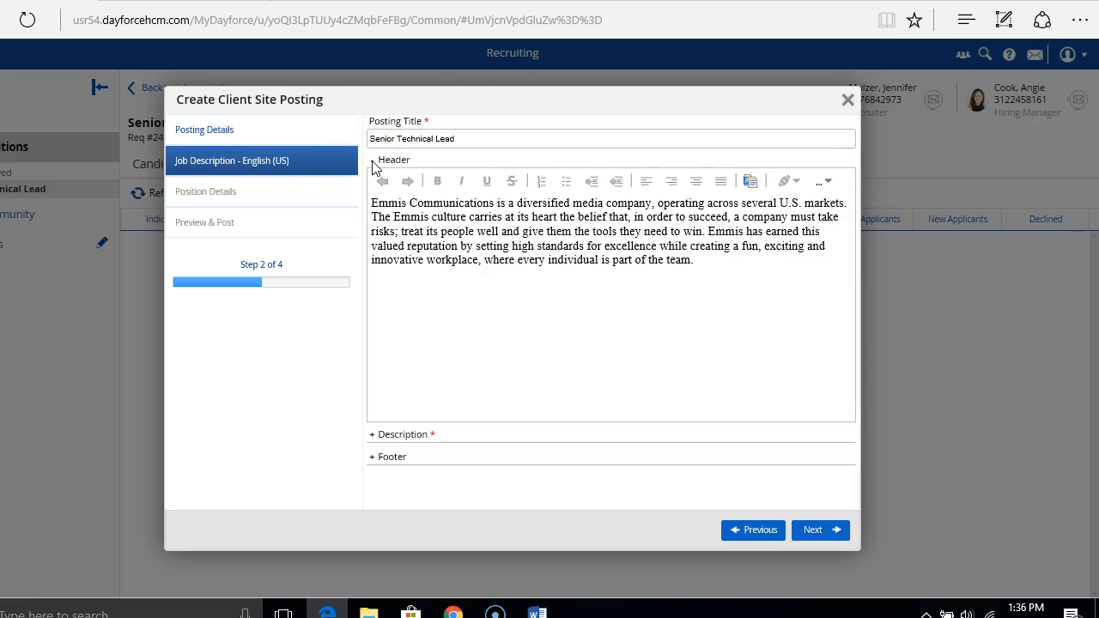
click(393, 268)
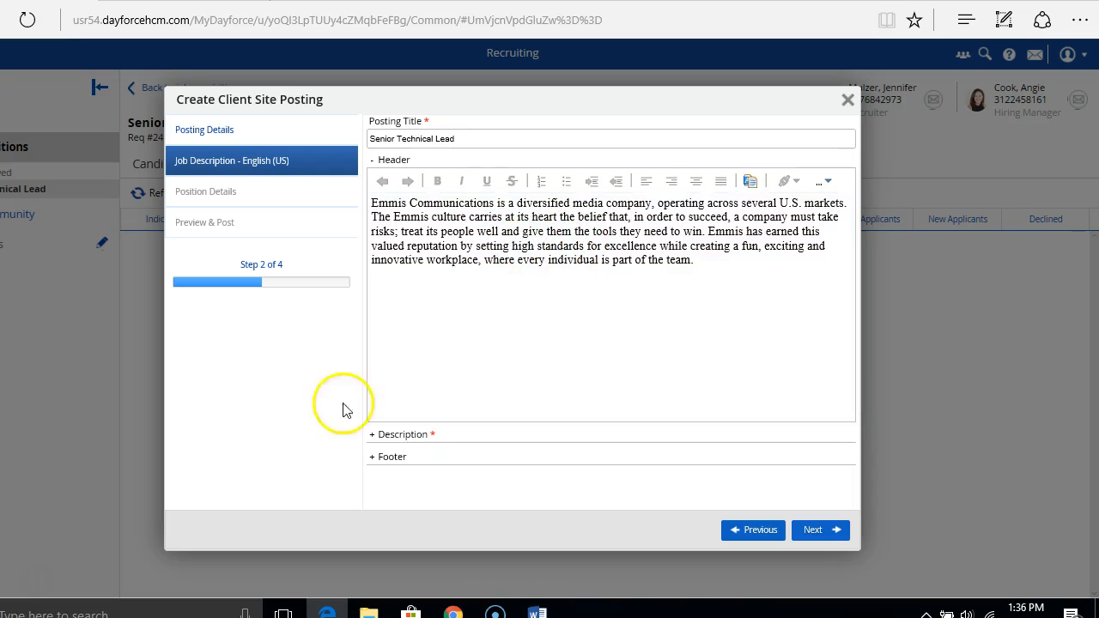
click(372, 458)
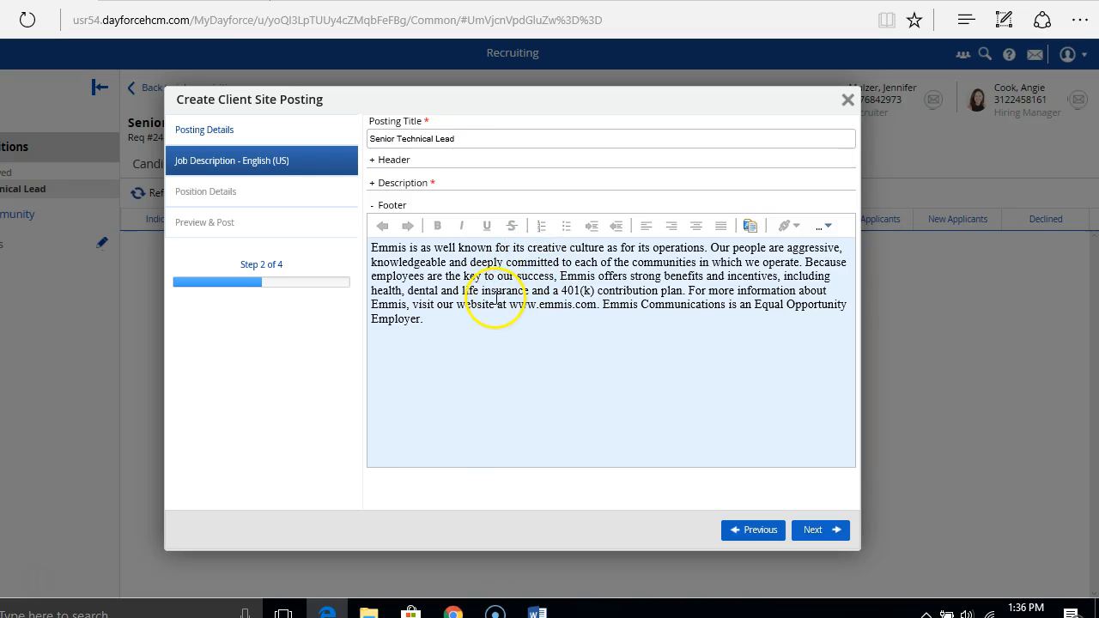
click(374, 185)
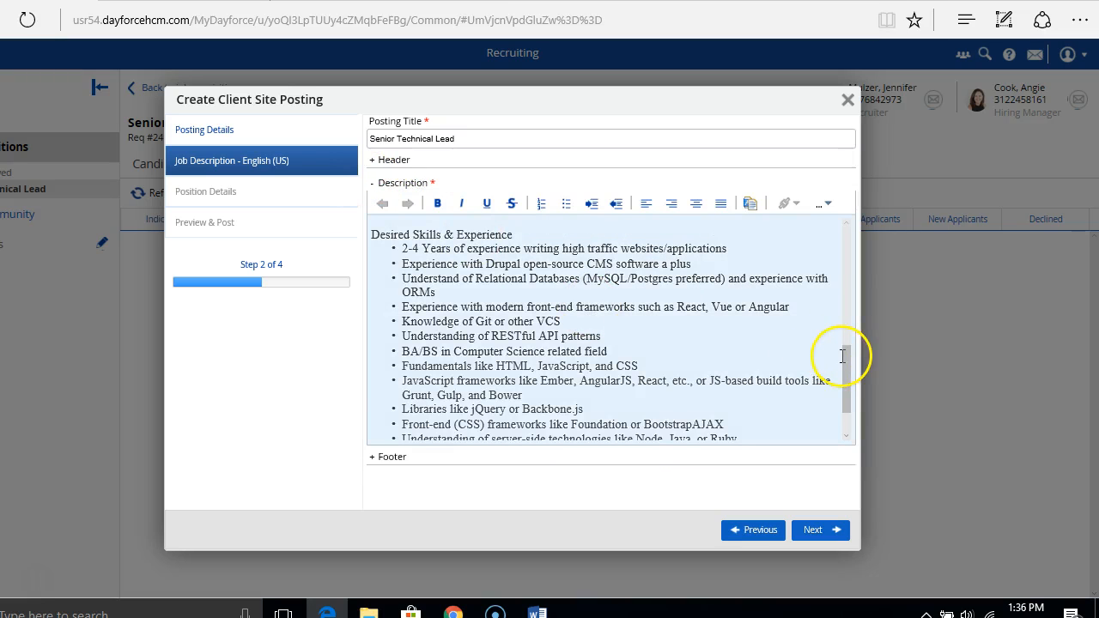
click(848, 367)
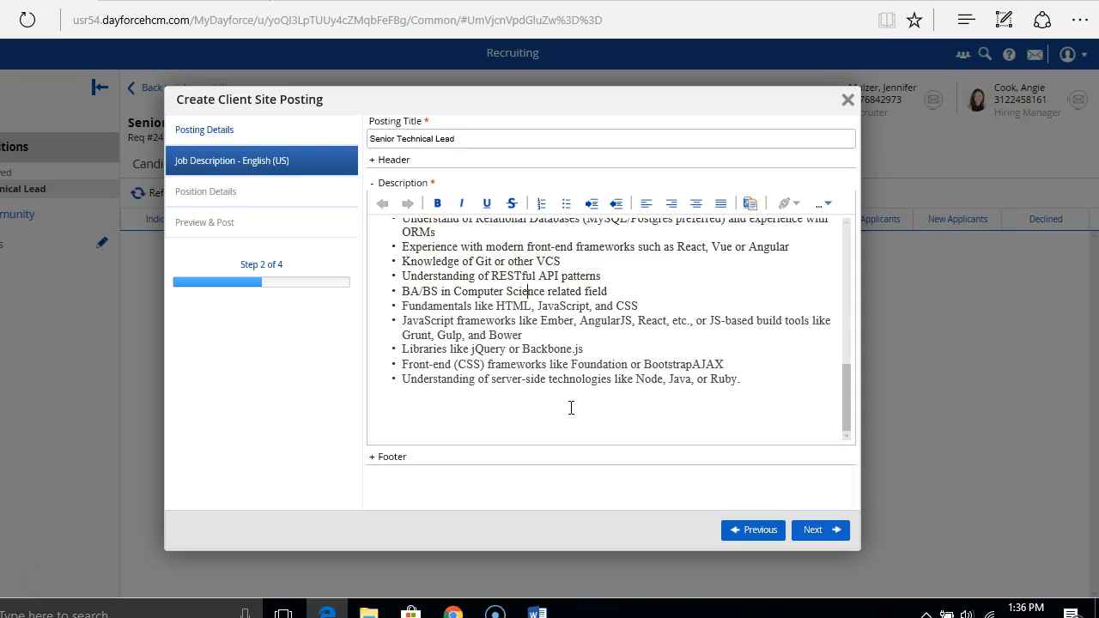
Check the posting title of the Senior Technical Lead posting.
click(471, 138)
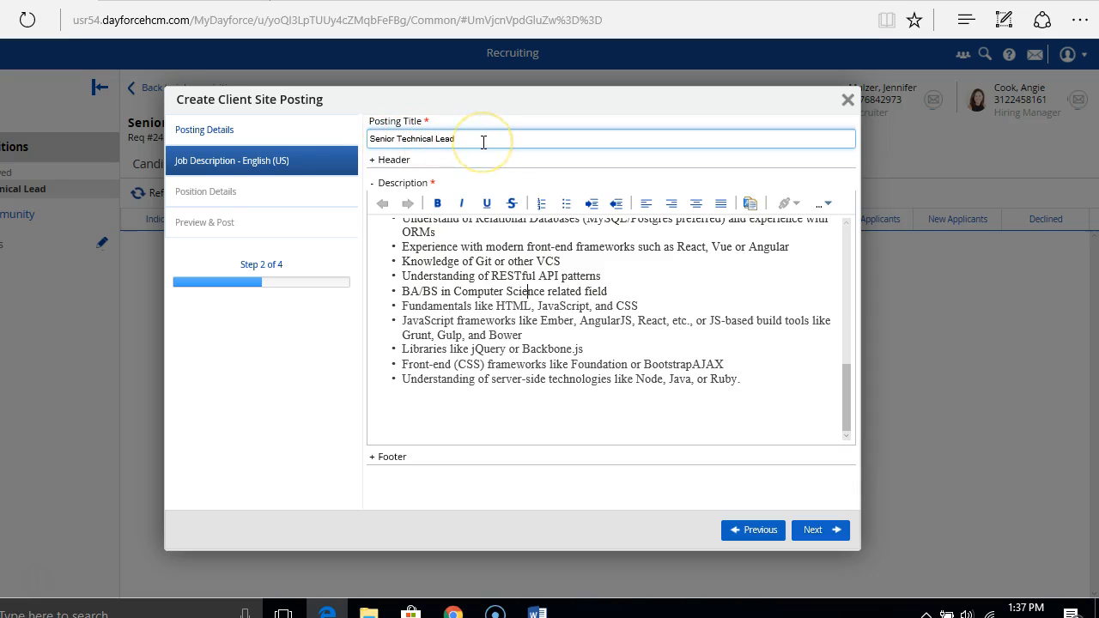
click(490, 135)
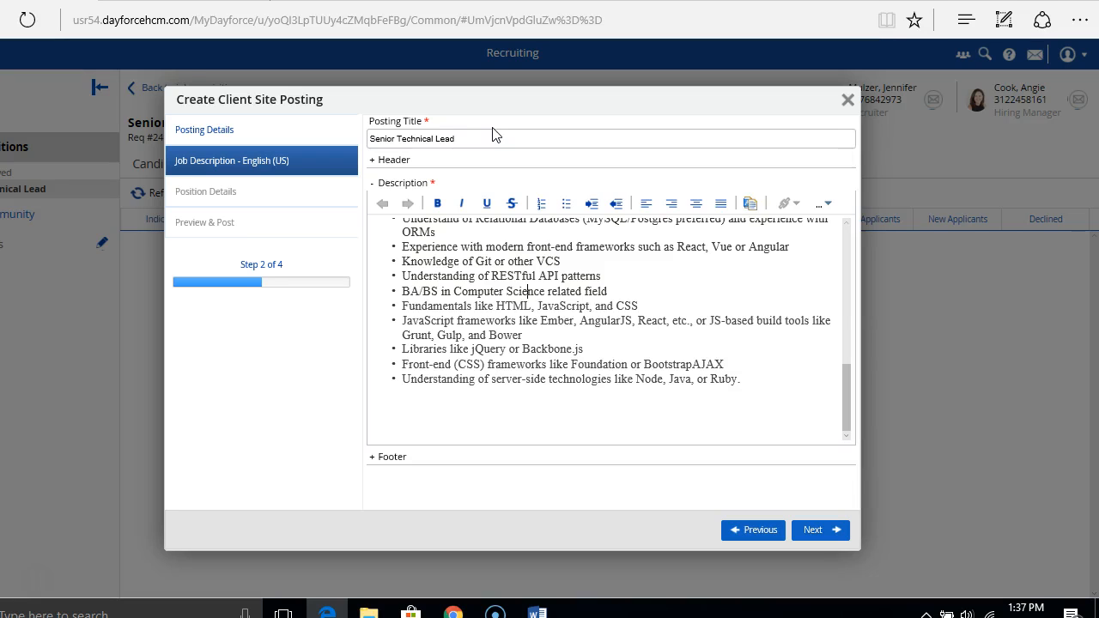
click(493, 139)
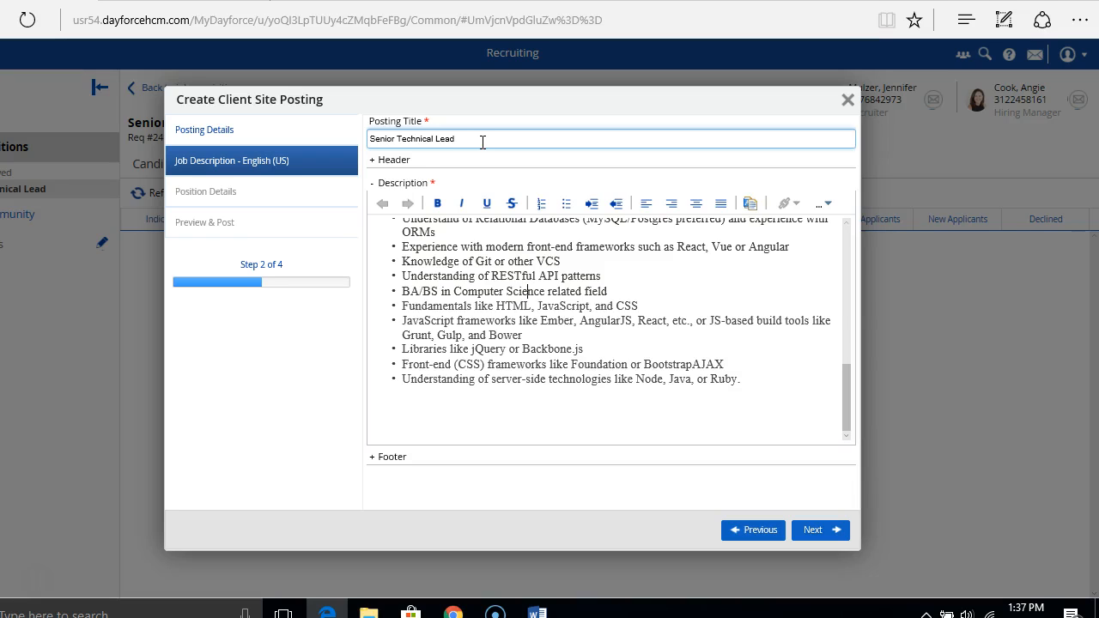
click(614, 263)
Continue to the position details and select Salary as the pay type.
click(815, 530)
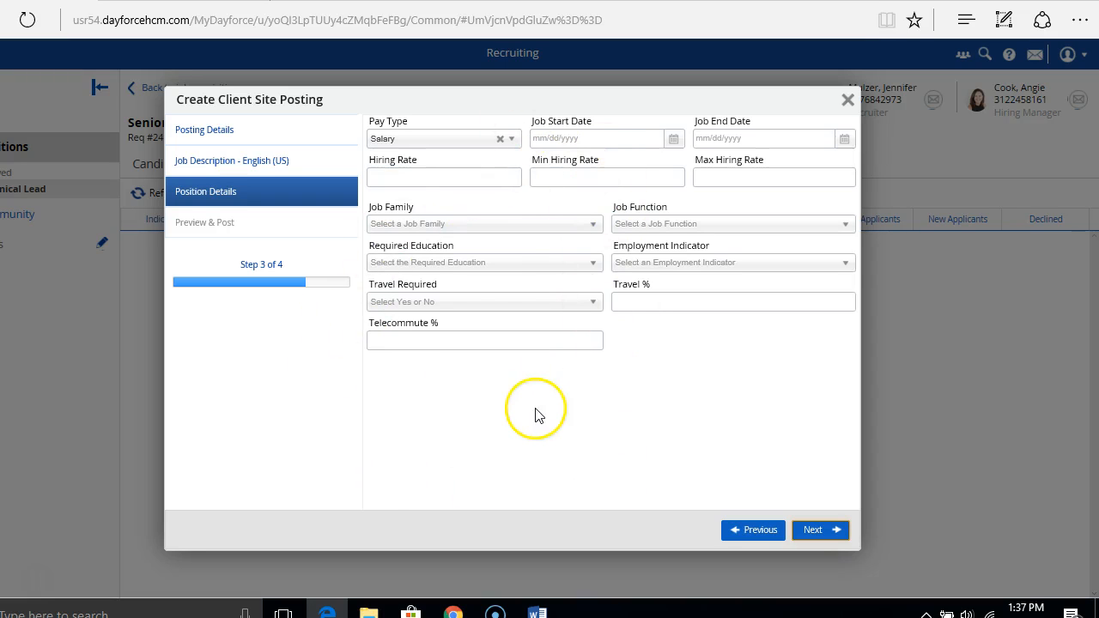
click(511, 141)
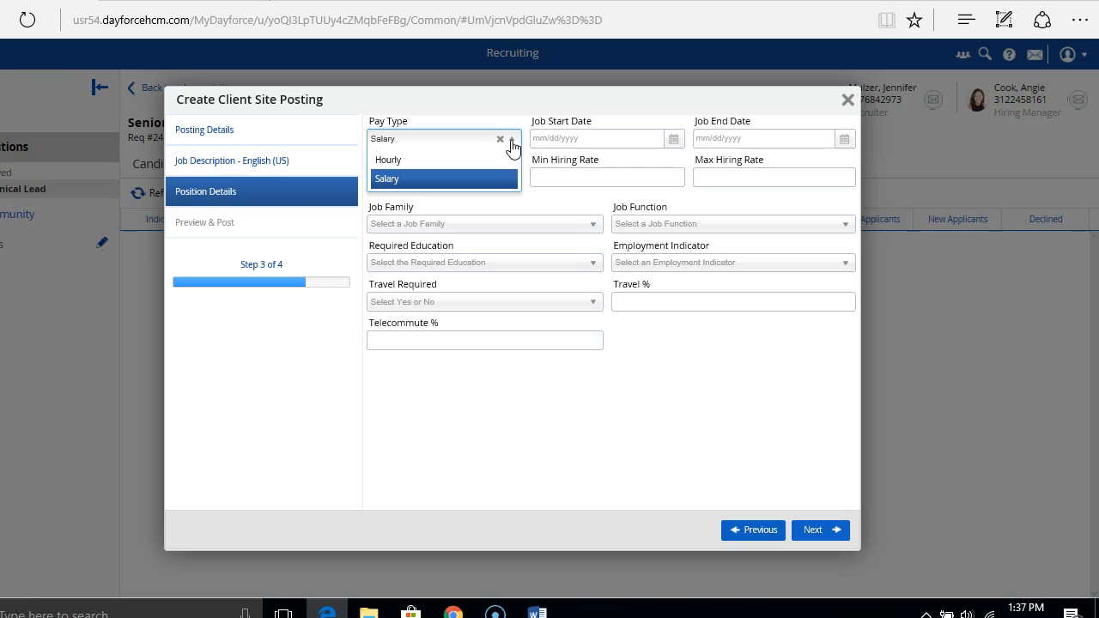
click(503, 177)
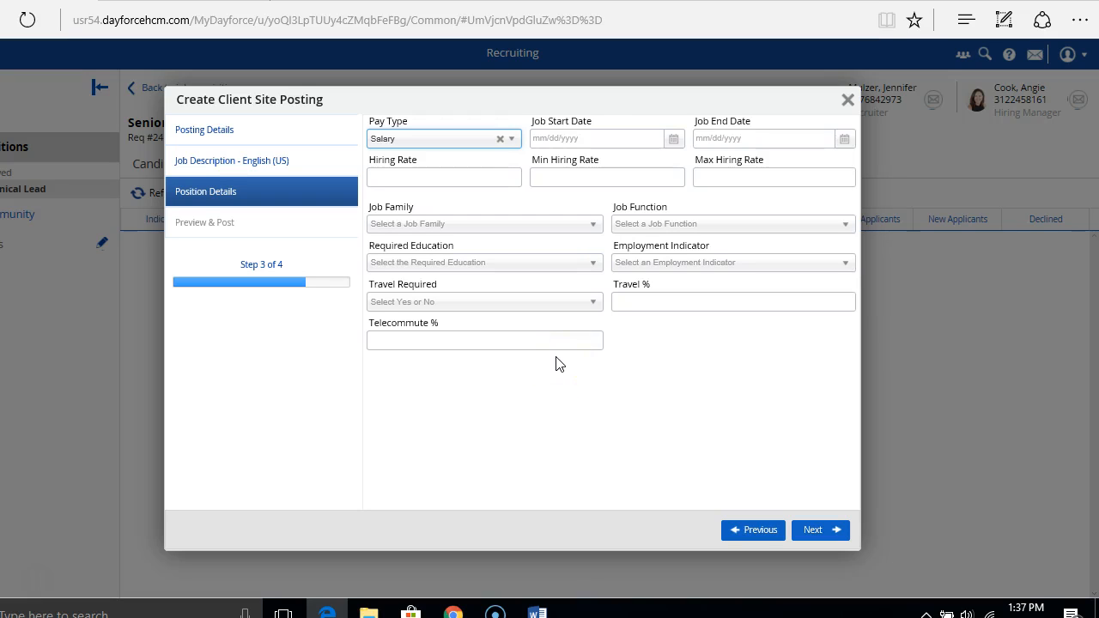
Look over the optional job start date and hiring rate fields and the choices for Required Education.
click(649, 136)
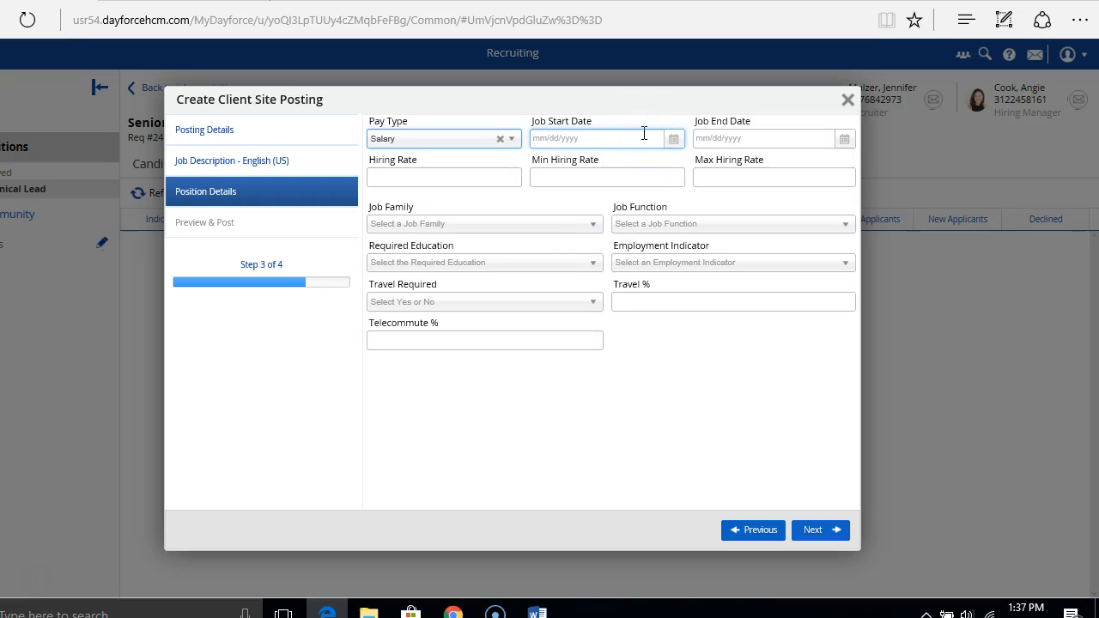
click(486, 179)
click(613, 174)
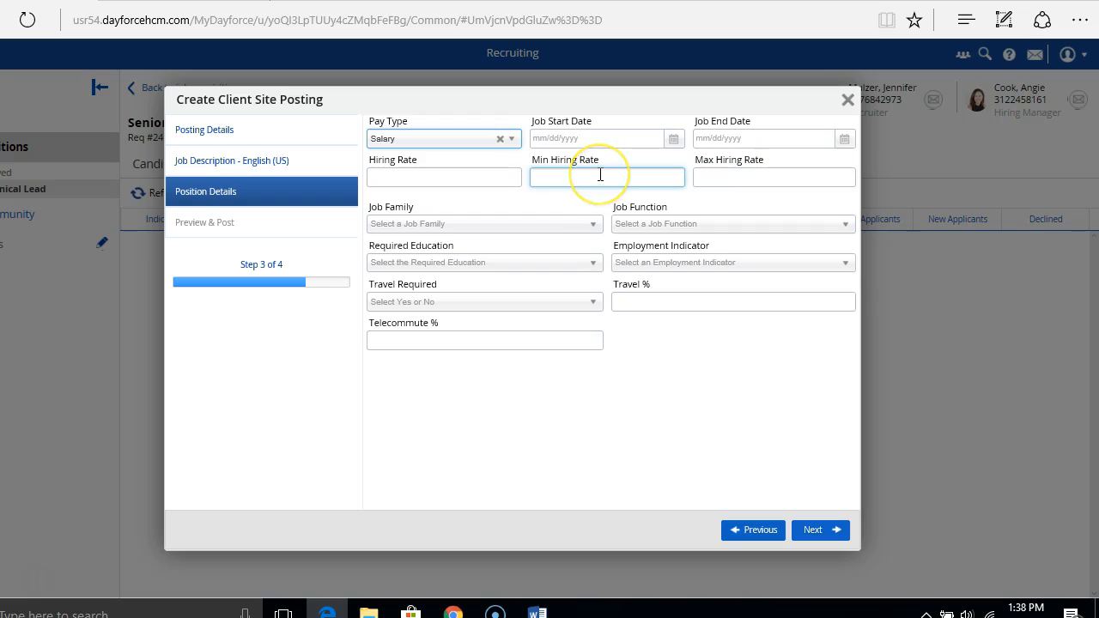
click(593, 264)
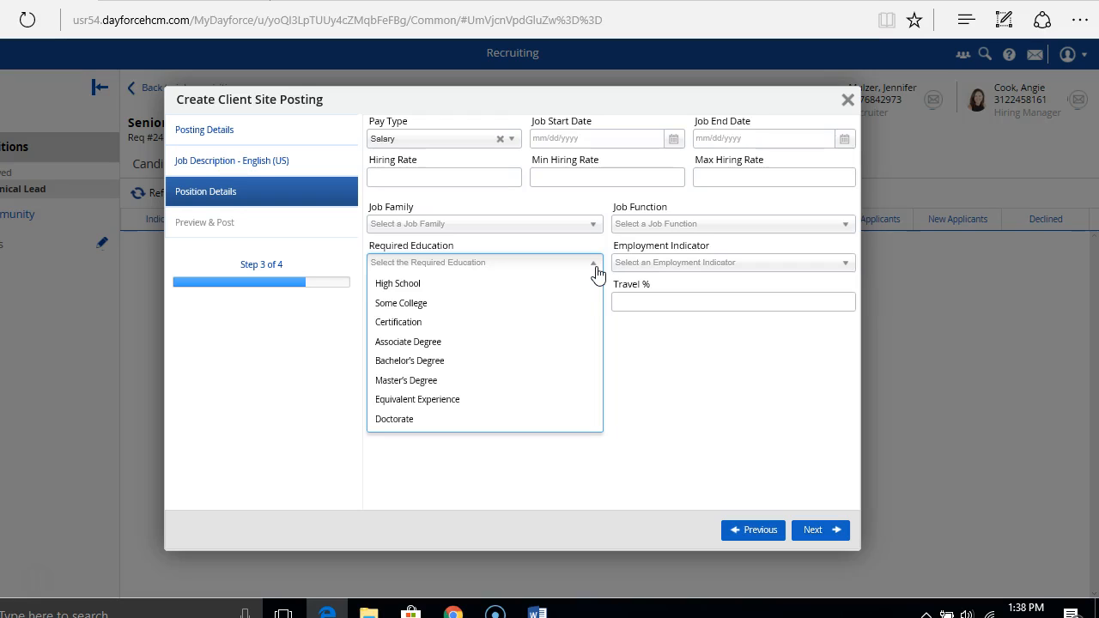
click(701, 356)
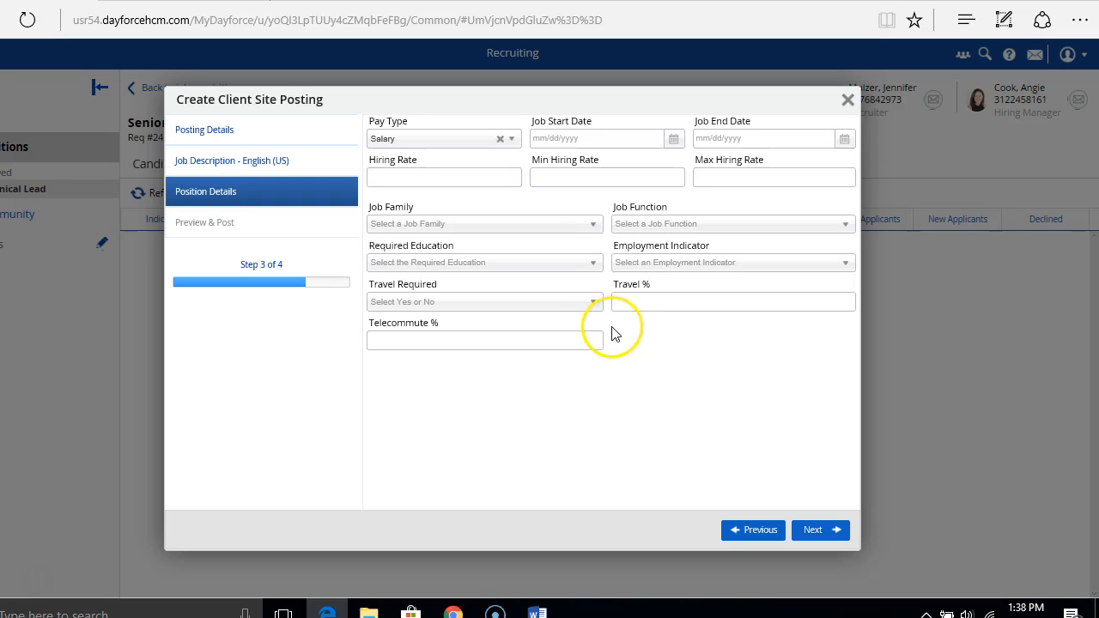
Try setting Travel Required to Yes with a Travel % of 50, and clear both fields again.
click(594, 307)
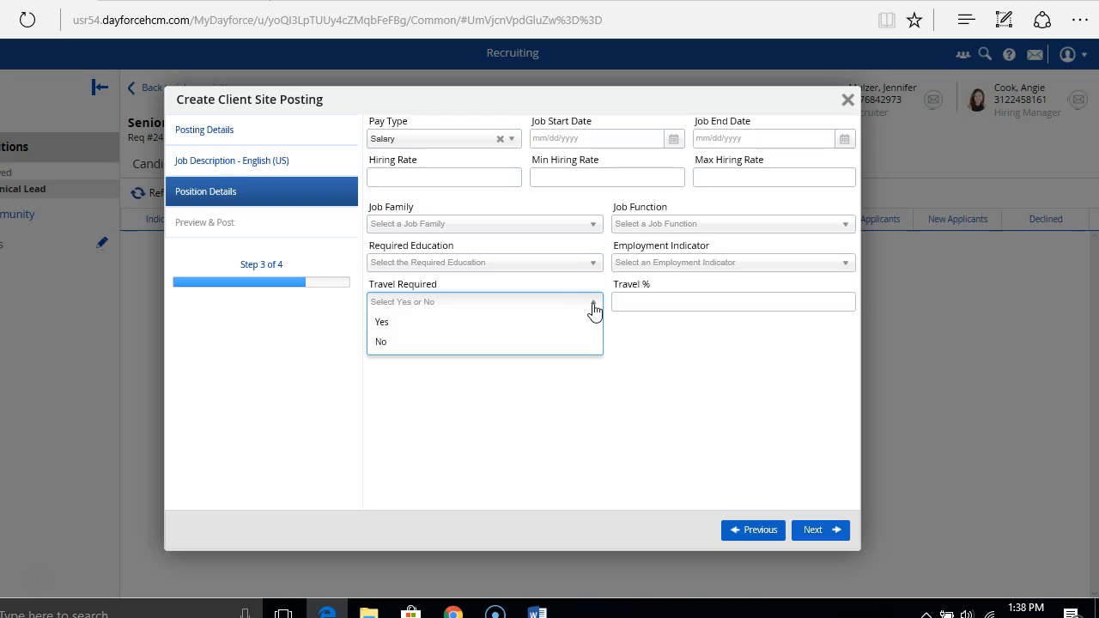
click(583, 326)
click(739, 300)
text(50)
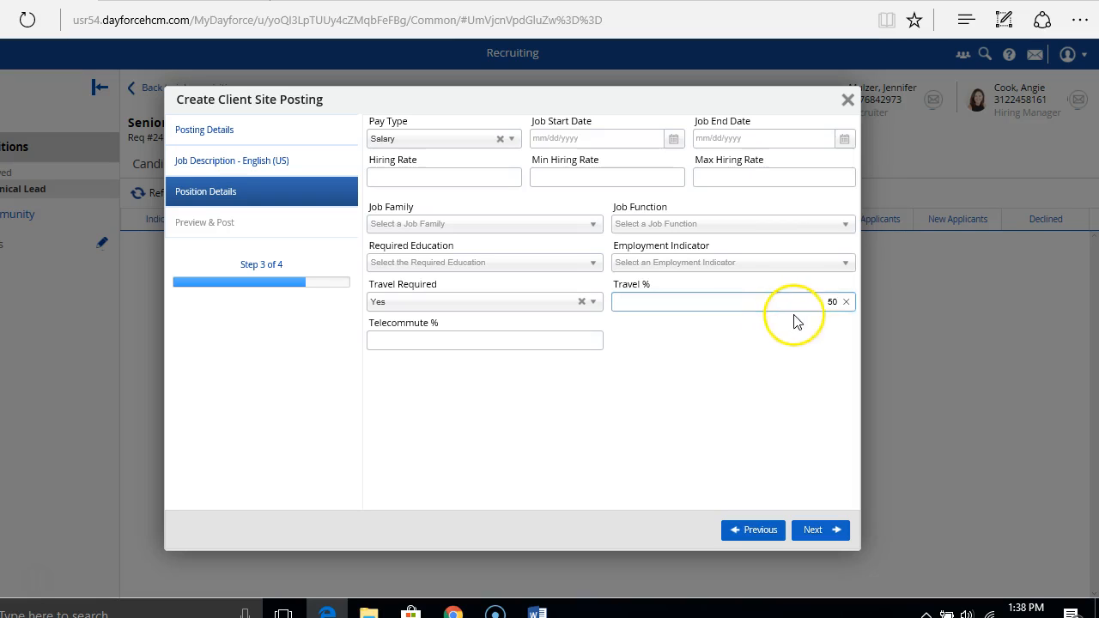
click(847, 302)
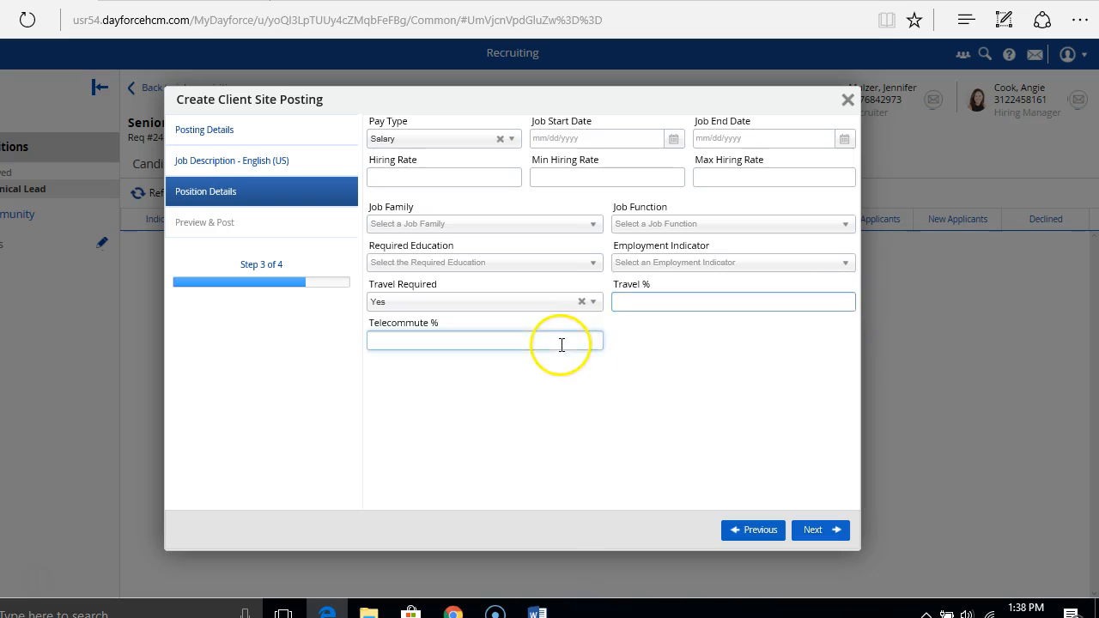
click(582, 302)
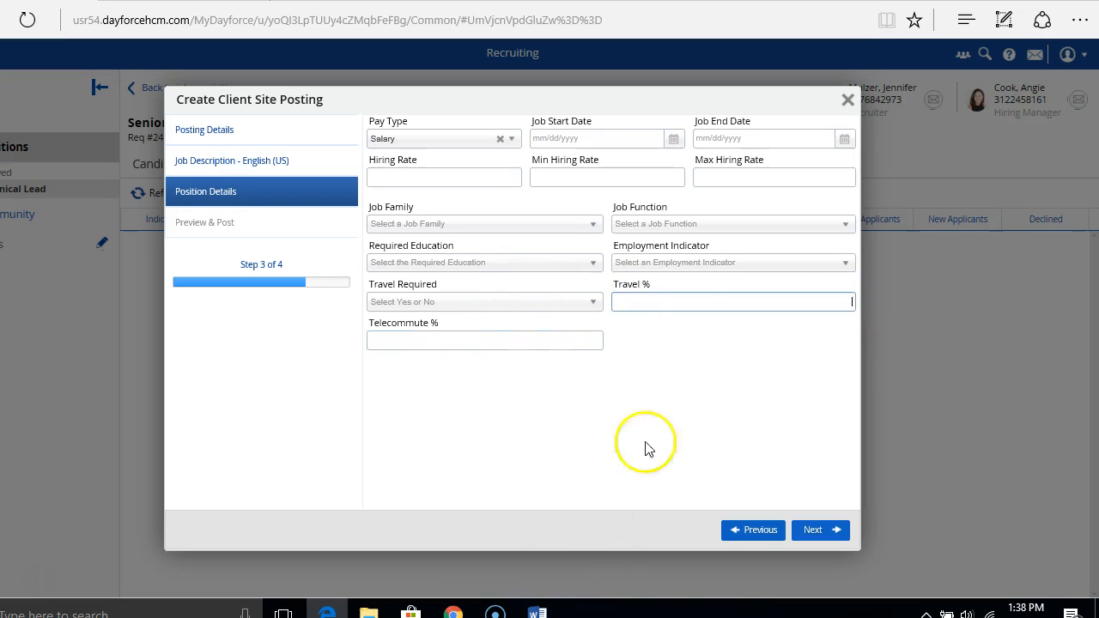
Preview the English (US) posting as candidates see it, allowing the pop-up once, and return to the posting wizard.
click(814, 532)
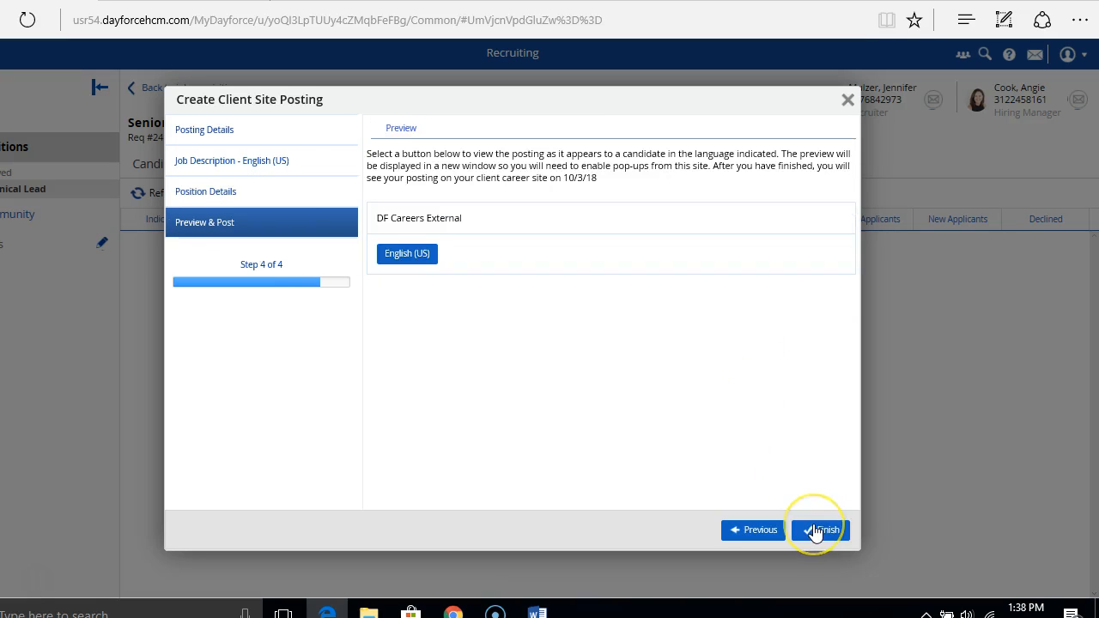
click(411, 257)
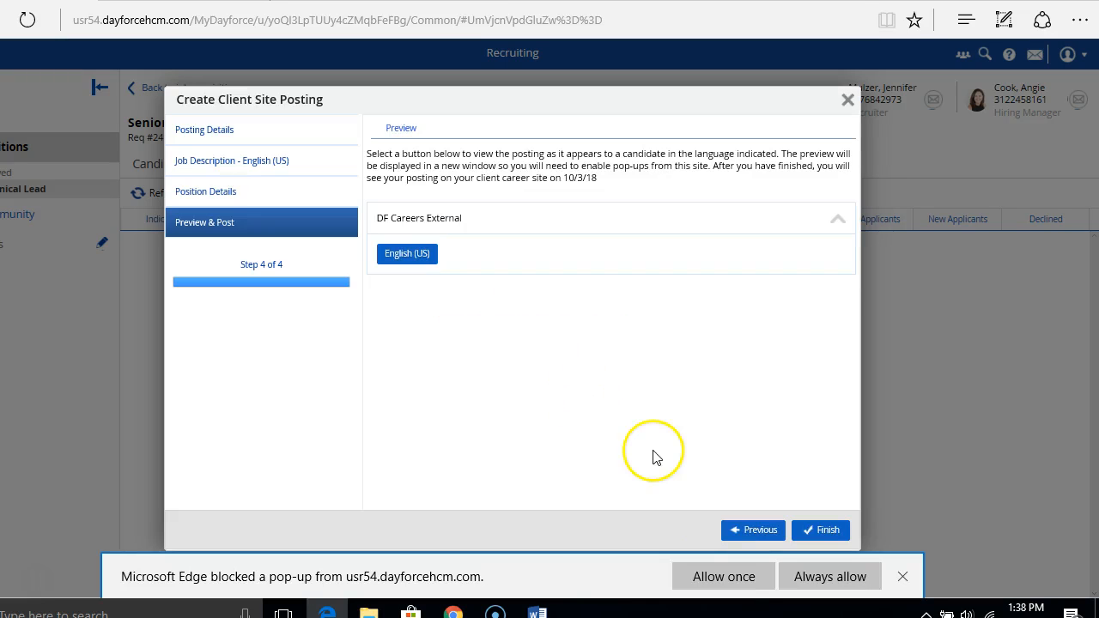
click(736, 576)
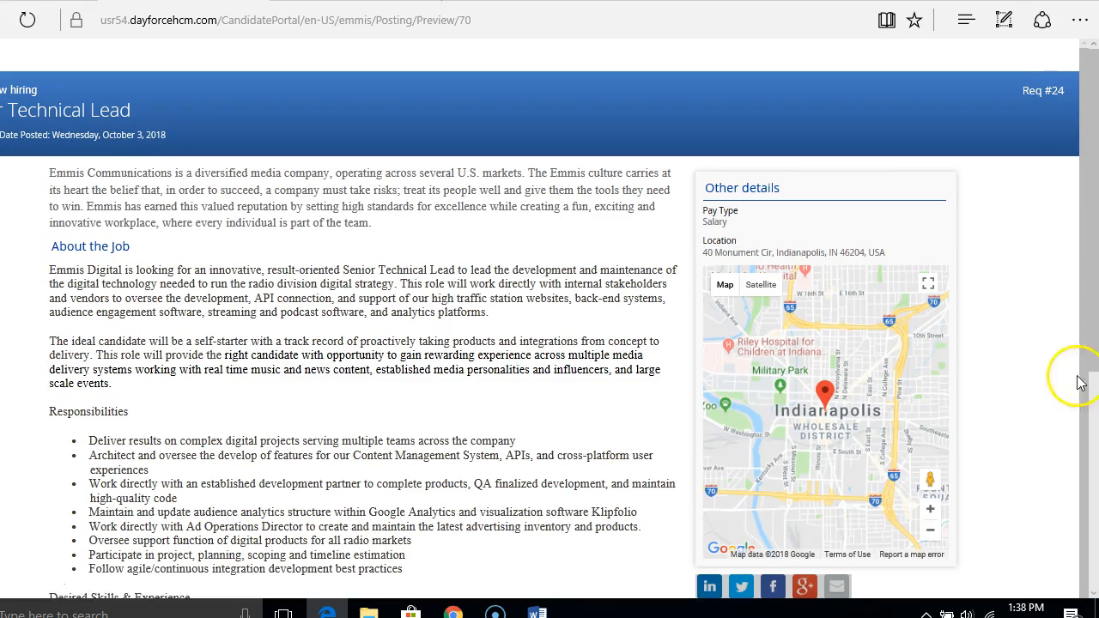
drag(1095, 284, 1096, 335)
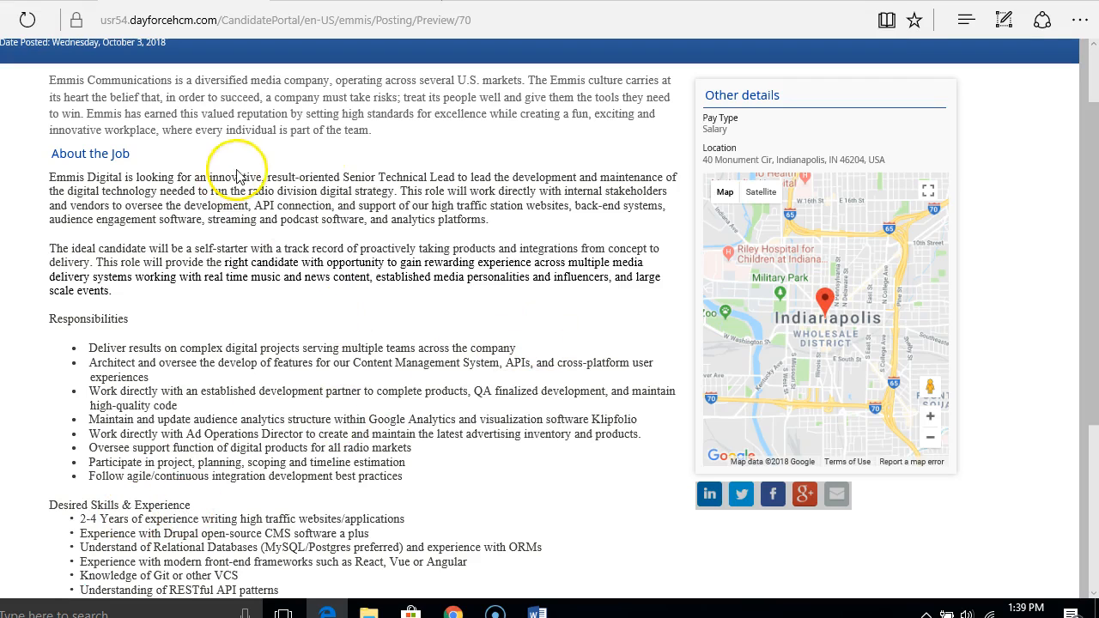
mouse_move(309, 2)
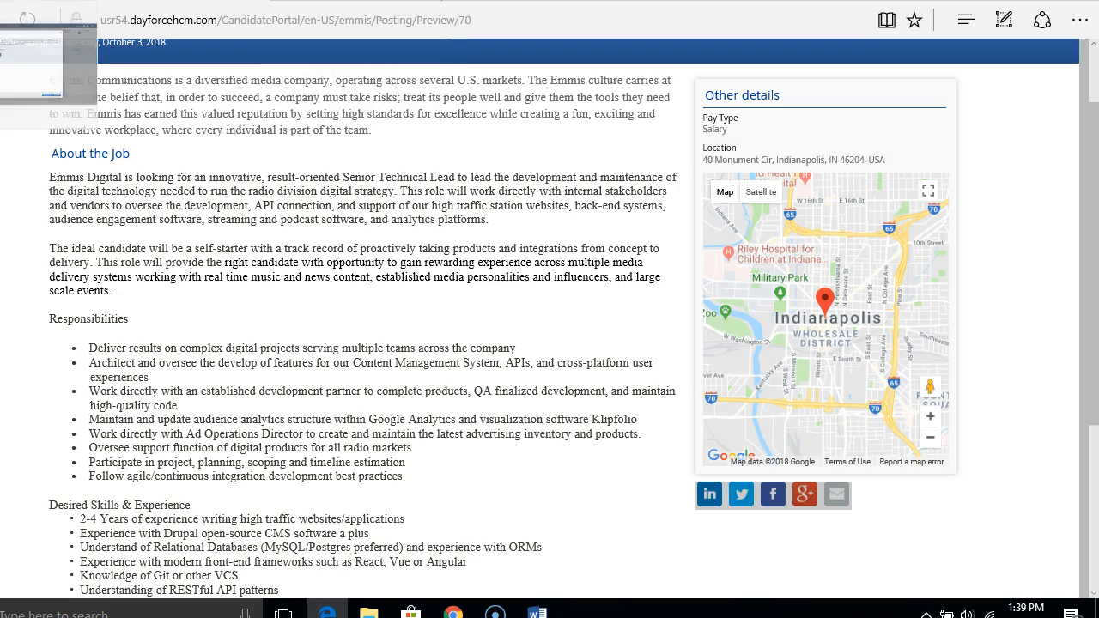
click(49, 2)
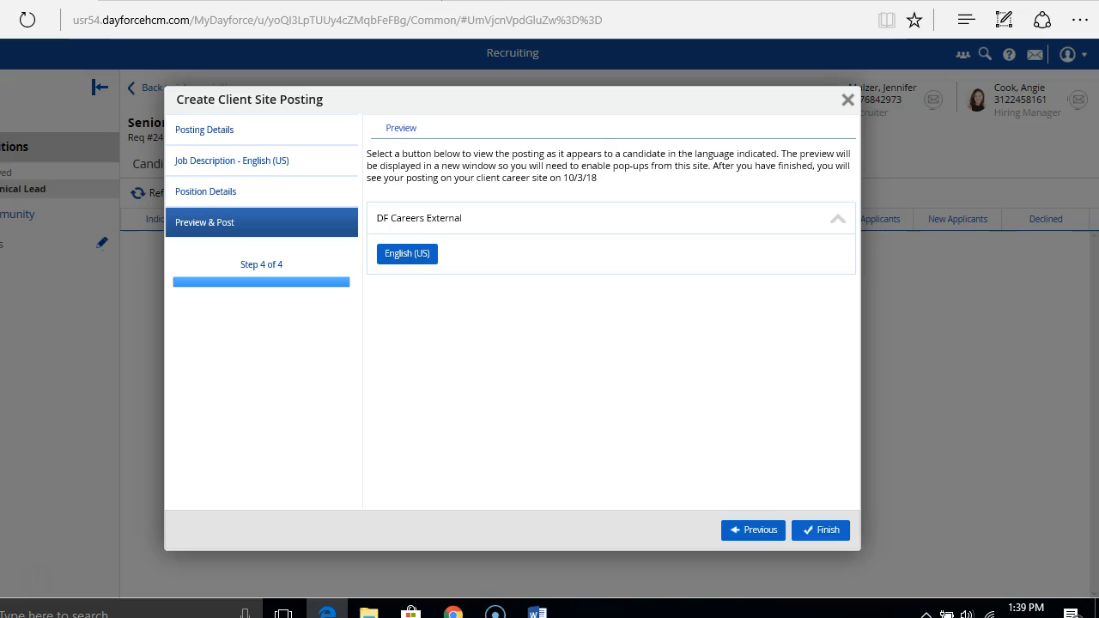
Insert a line break after the Desired Skills & Experience heading in the English (US) job description.
click(224, 169)
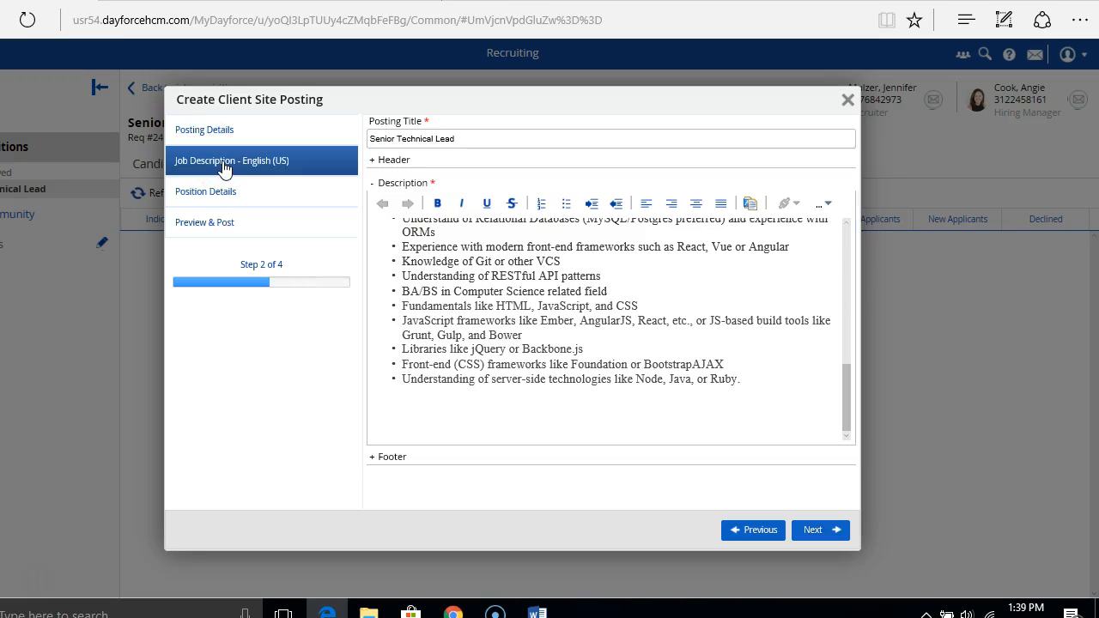
click(491, 292)
drag(852, 384, 846, 359)
click(529, 262)
key(Return)
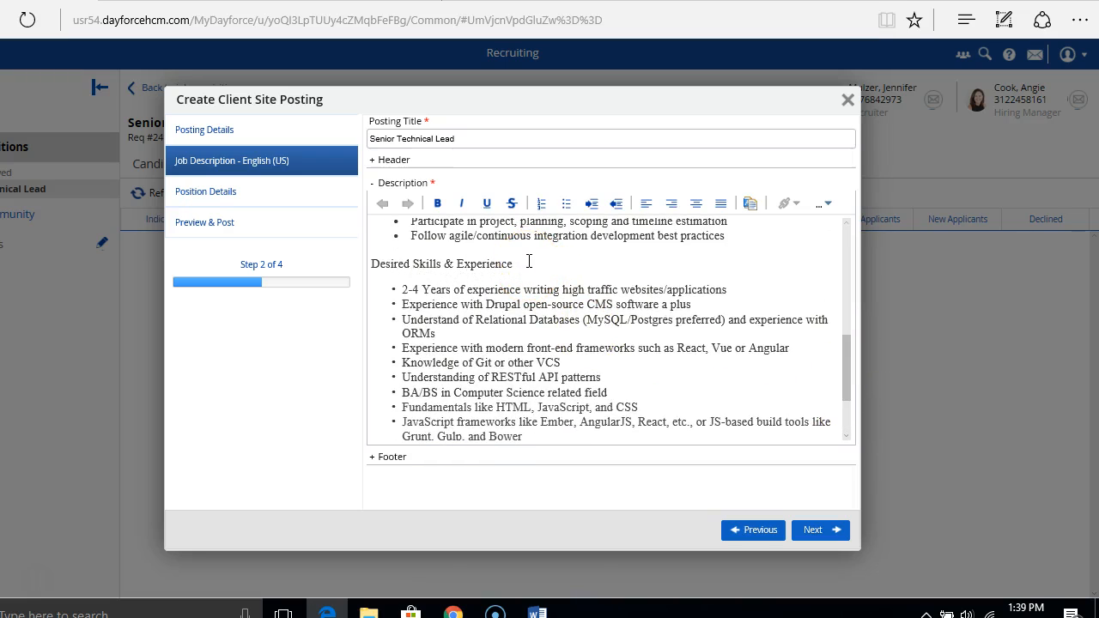
Continue through the position details and preview, and finish the posting to DF Careers External.
click(820, 529)
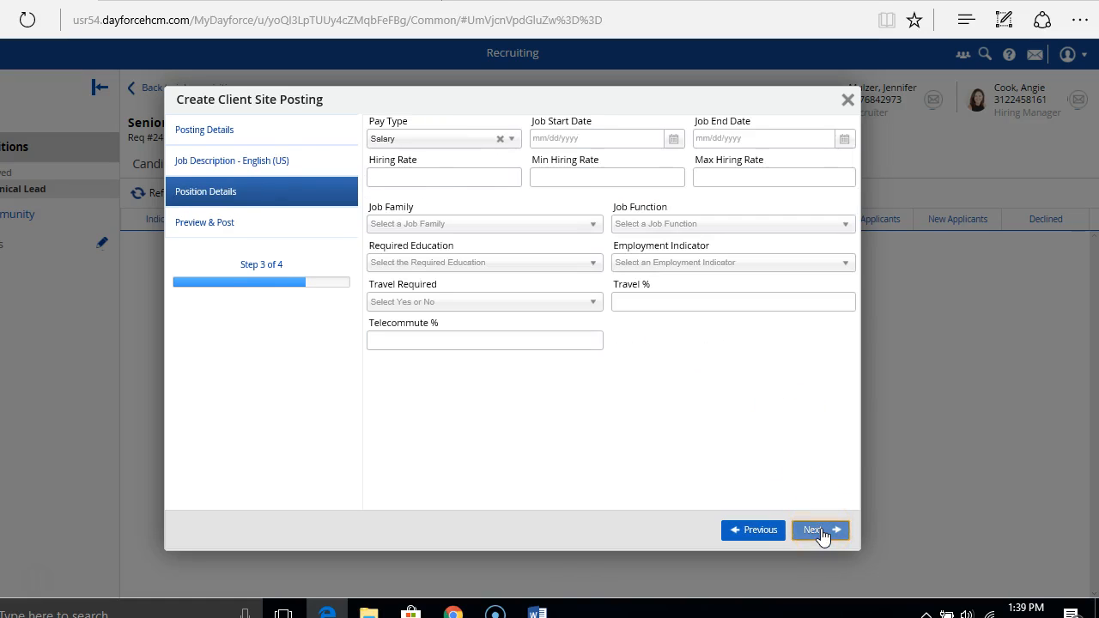
click(820, 530)
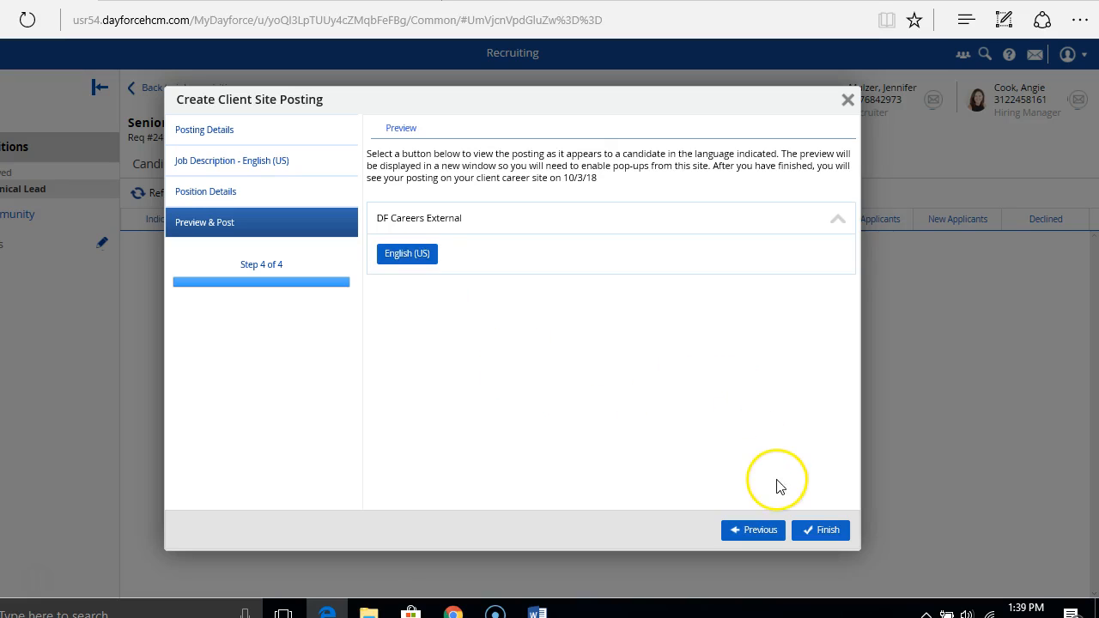
click(820, 532)
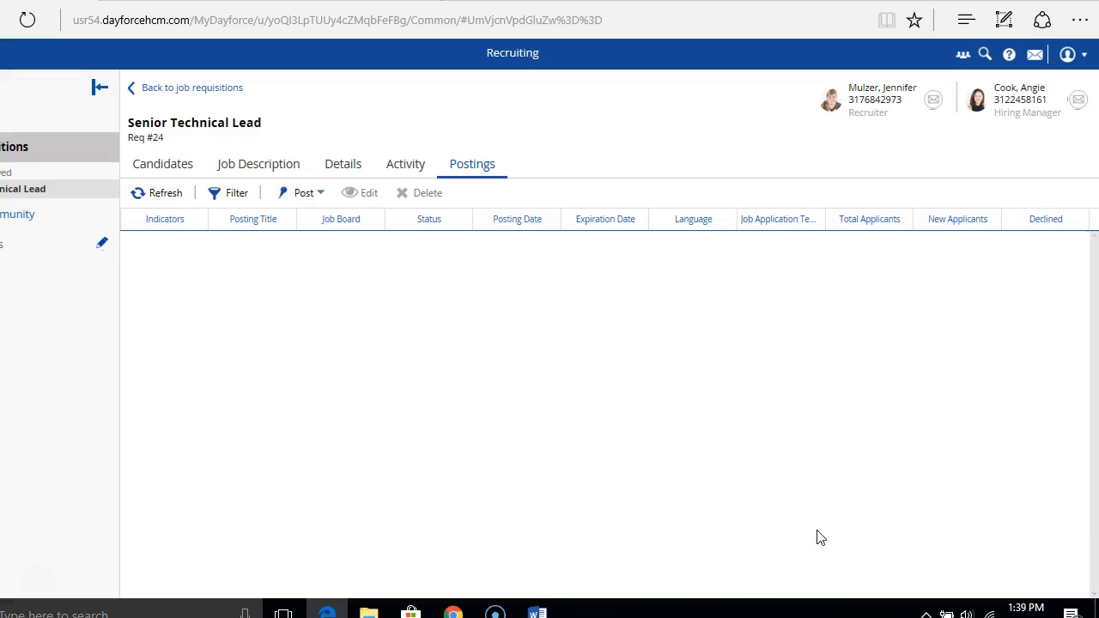
click(848, 556)
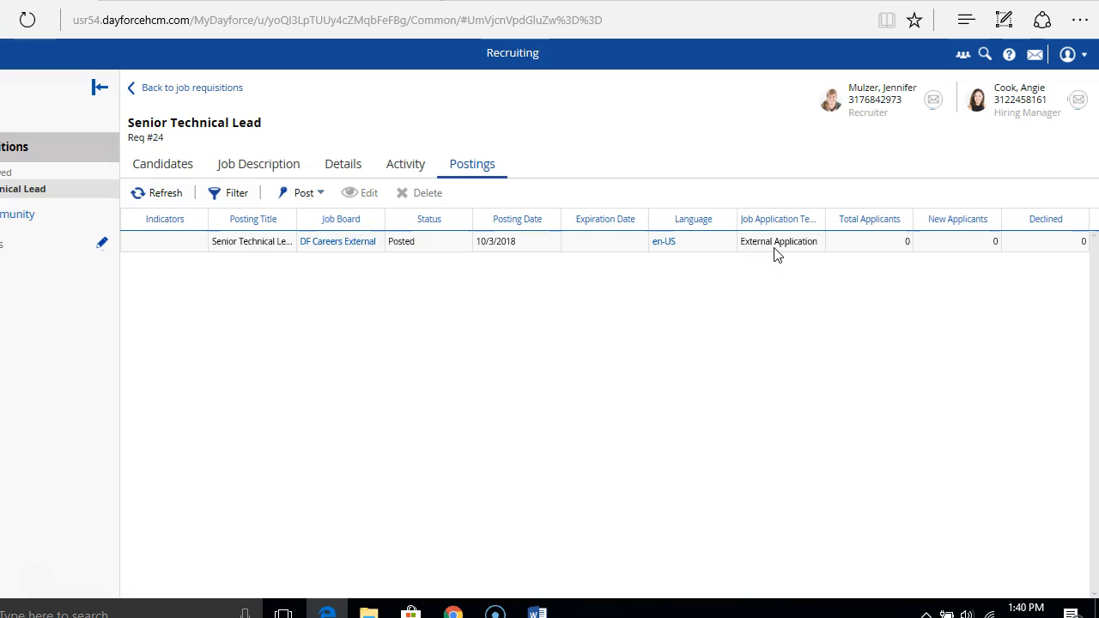
Start another client site posting with the Internal Application template and DF Careers Internal as the client site.
click(323, 194)
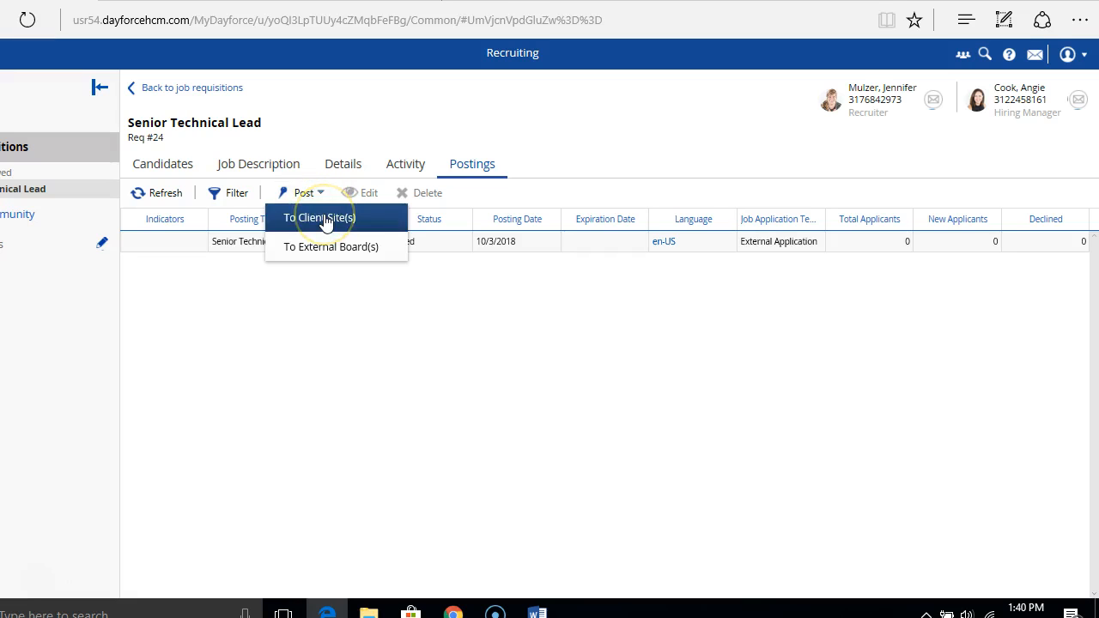
click(323, 219)
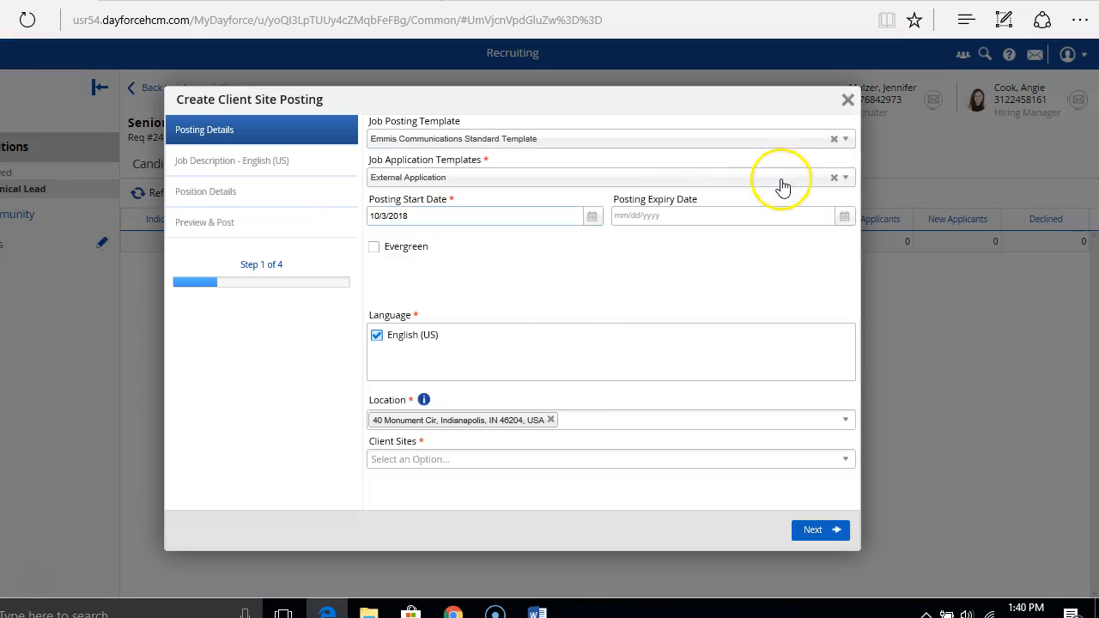
click(846, 180)
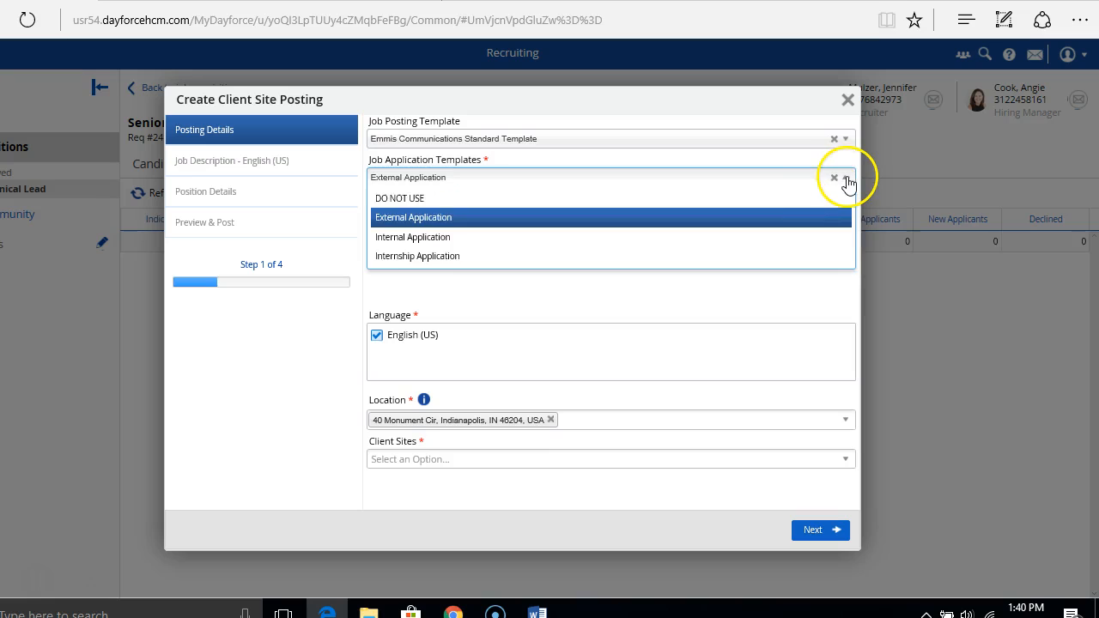
click(797, 241)
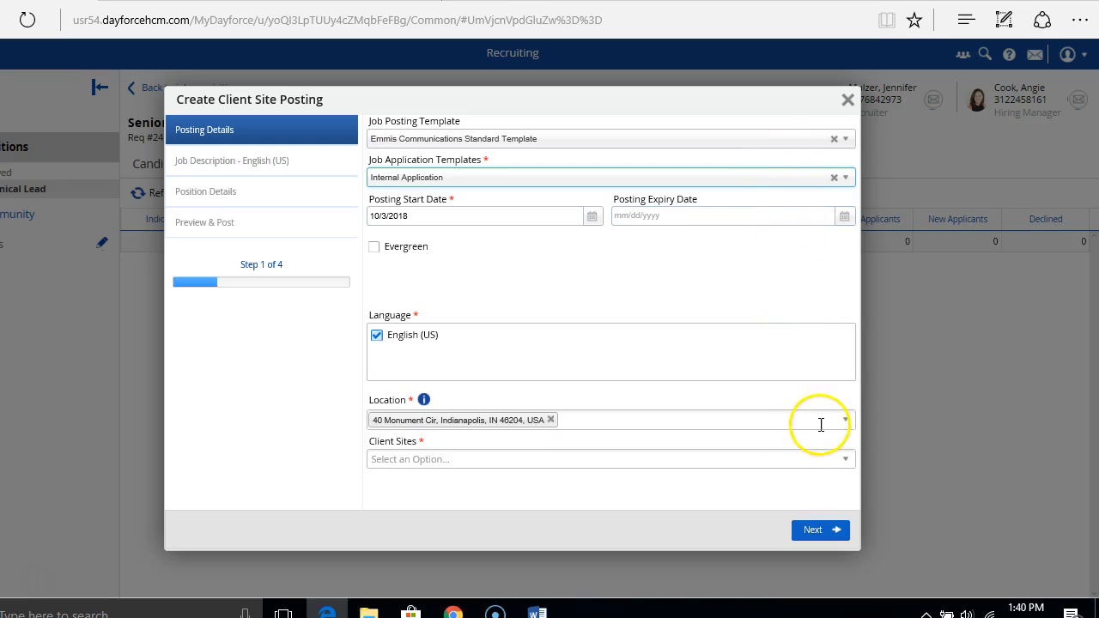
click(847, 465)
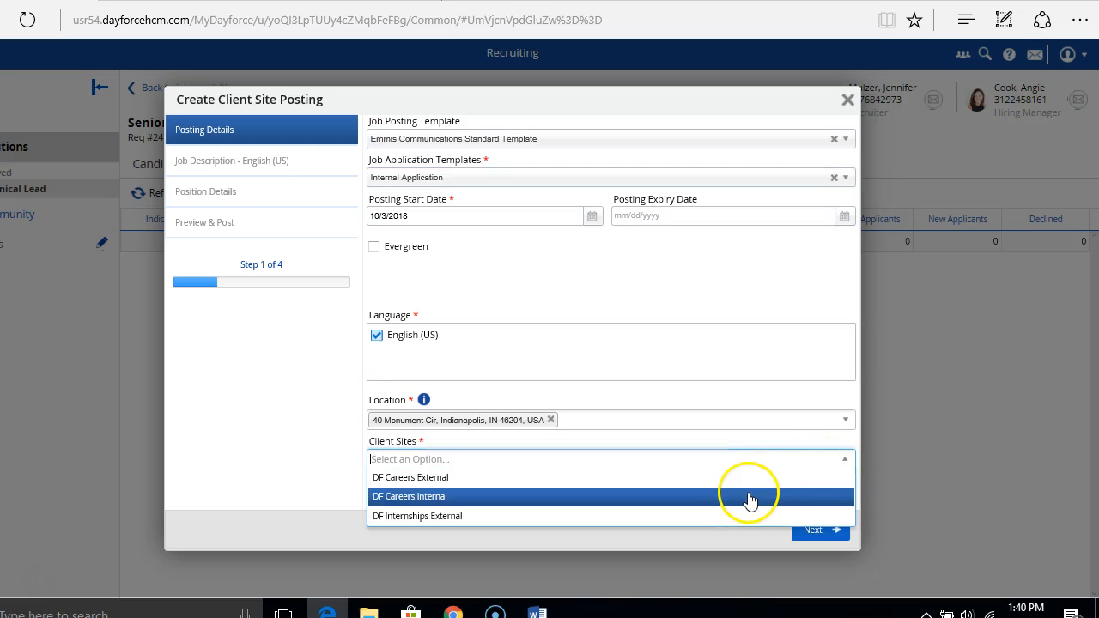
click(750, 498)
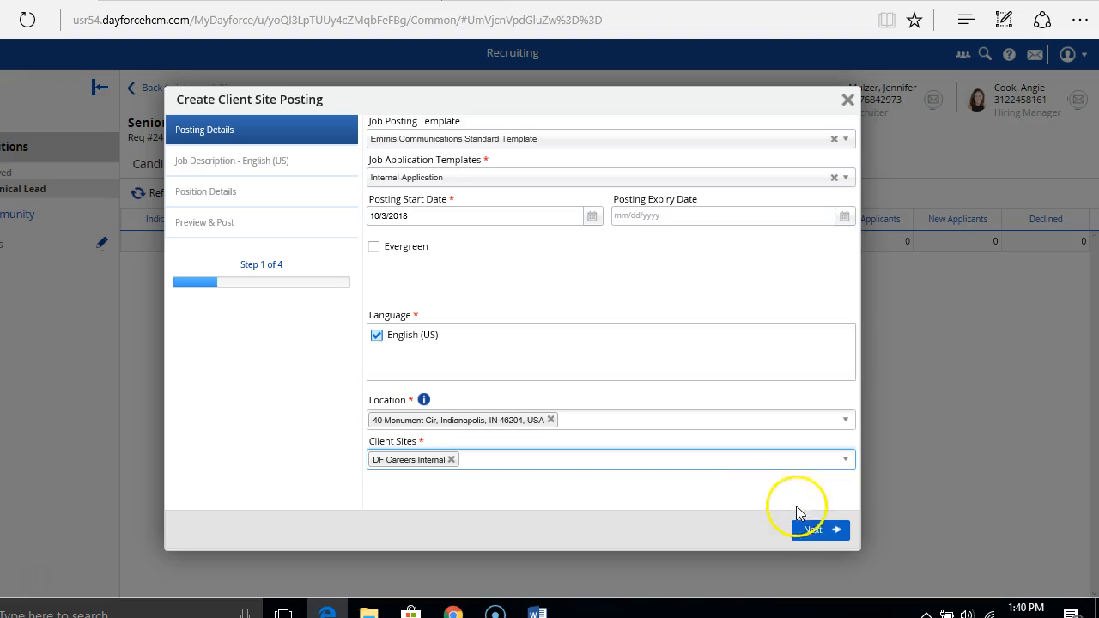
Accept the job description and position details of the internal posting and finish posting it.
click(814, 533)
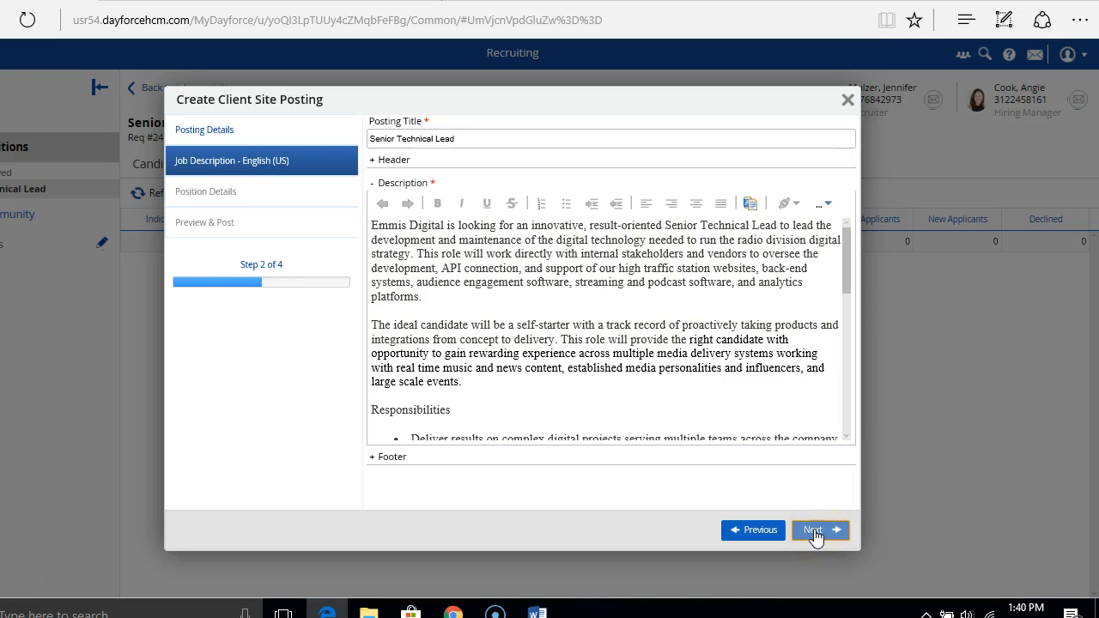
click(815, 531)
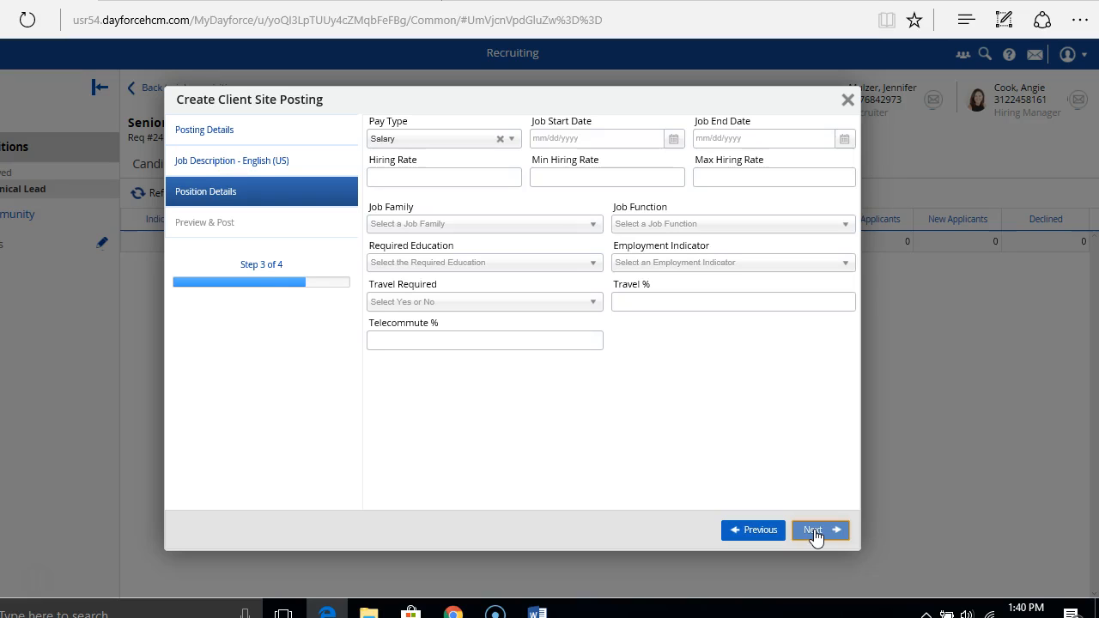
click(815, 532)
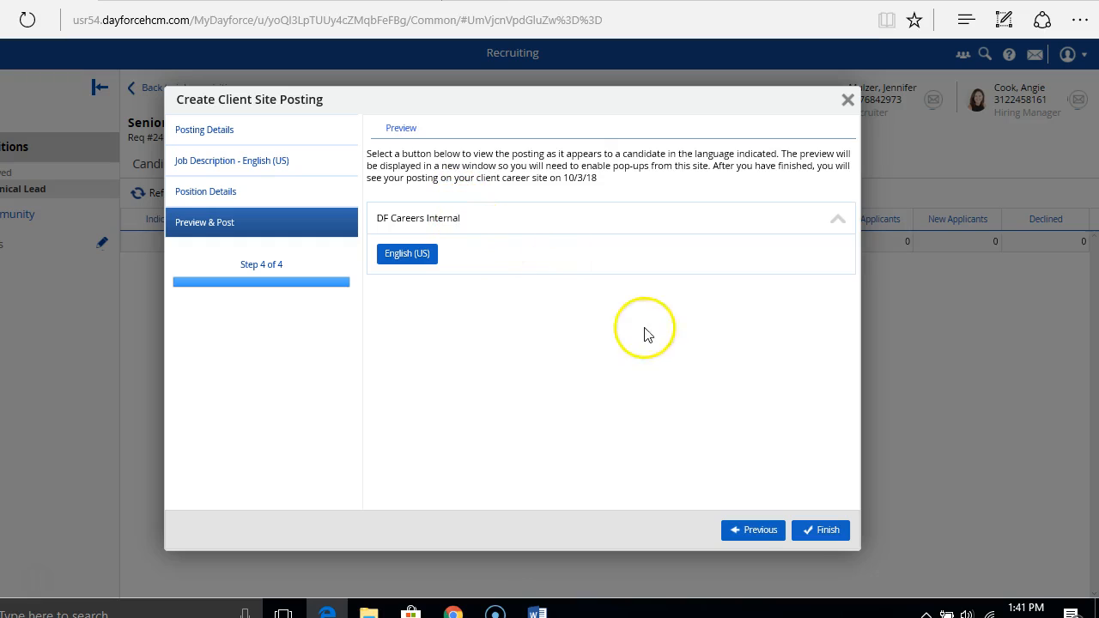
click(822, 530)
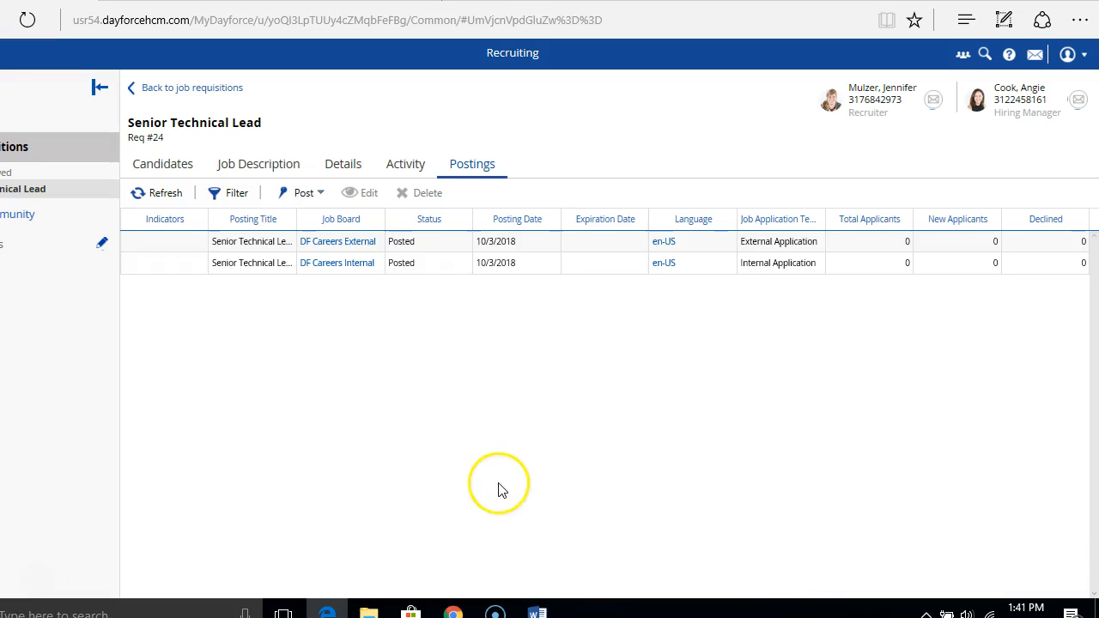
click(320, 197)
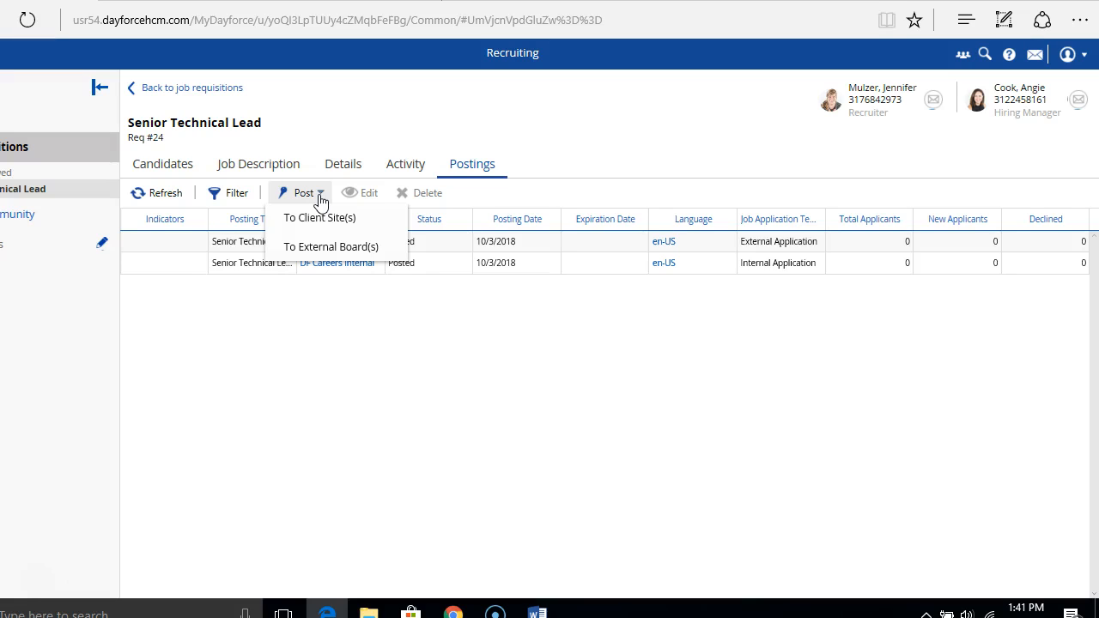
click(337, 333)
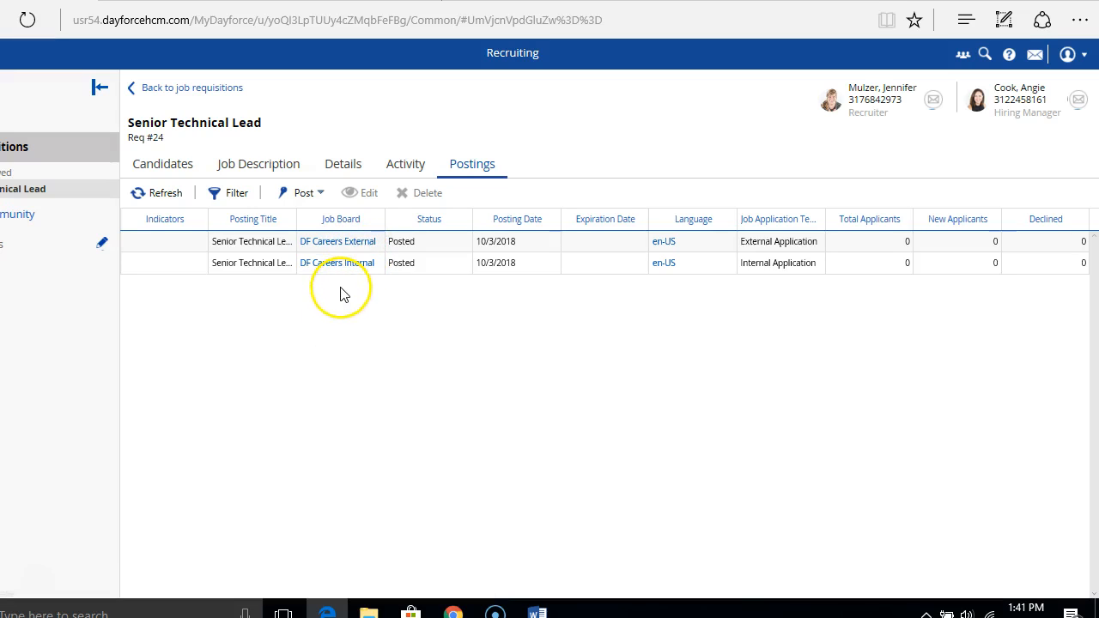